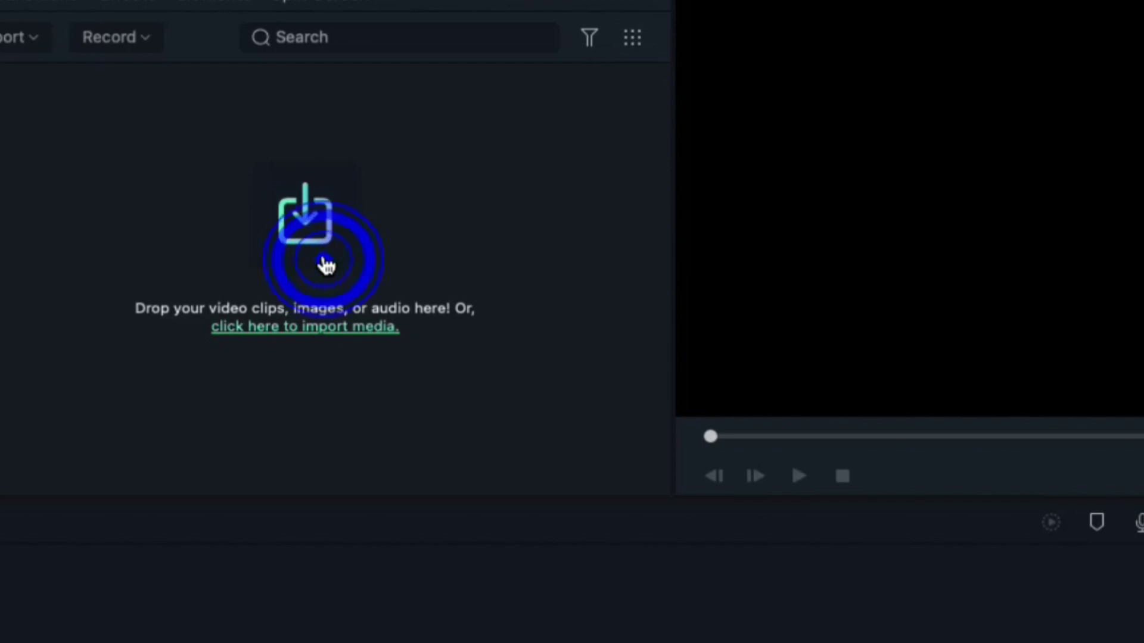
- Import all eleven intro clips, 01 Background through Tagline Clip, into Project Media
{"action": "key", "text": "super+a"}
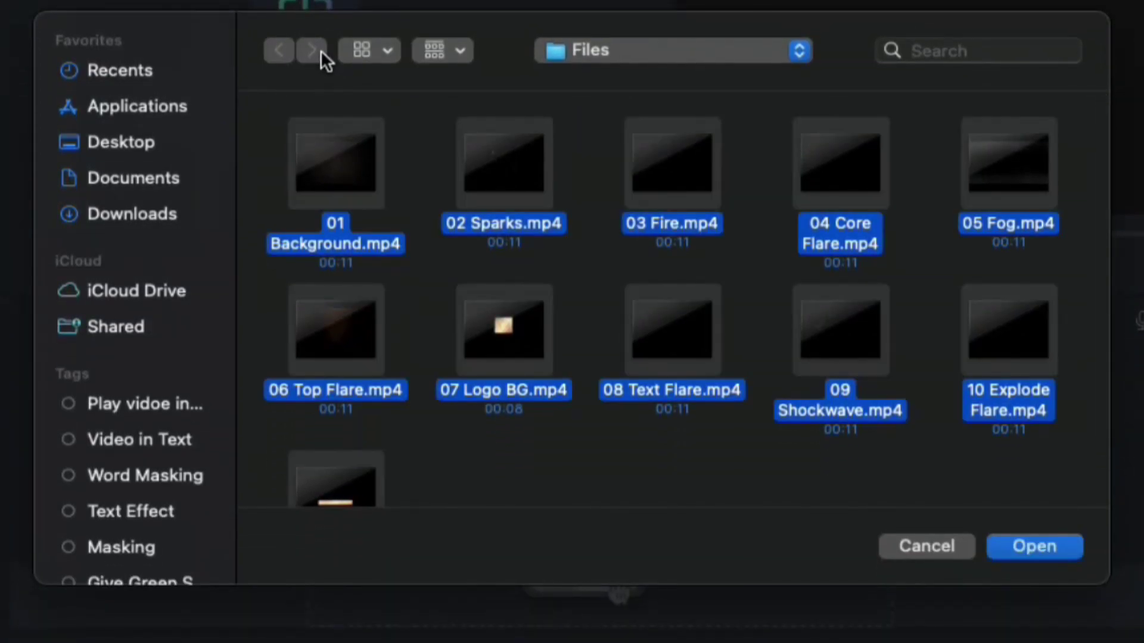
{"action": "left_click", "coordinate": [1034, 546]}
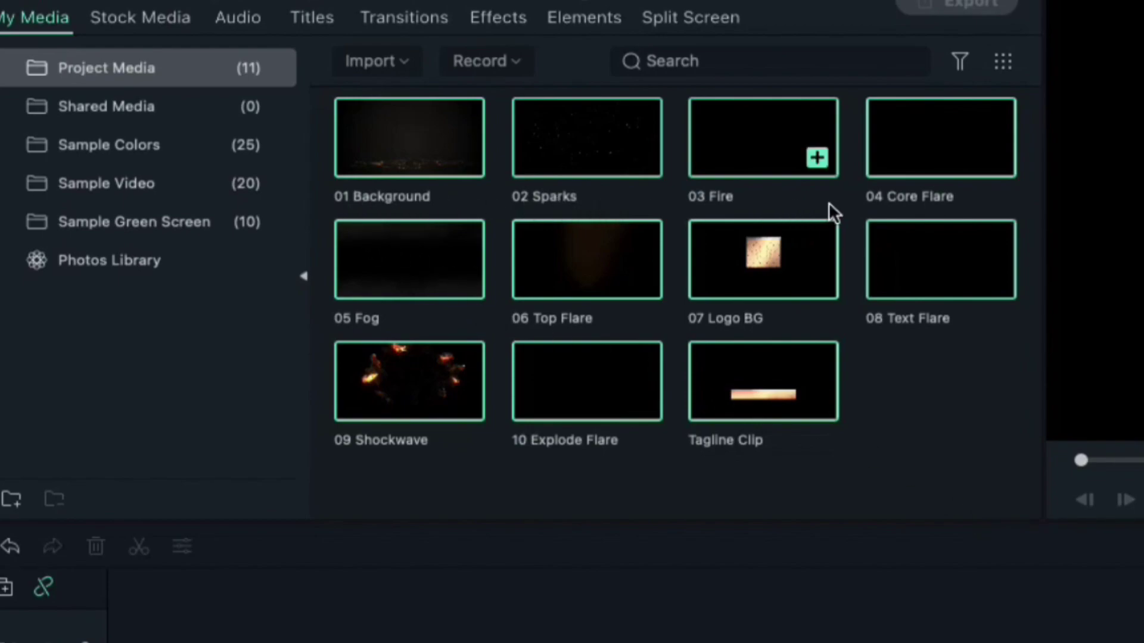
{"action": "left_click", "coordinate": [947, 386]}
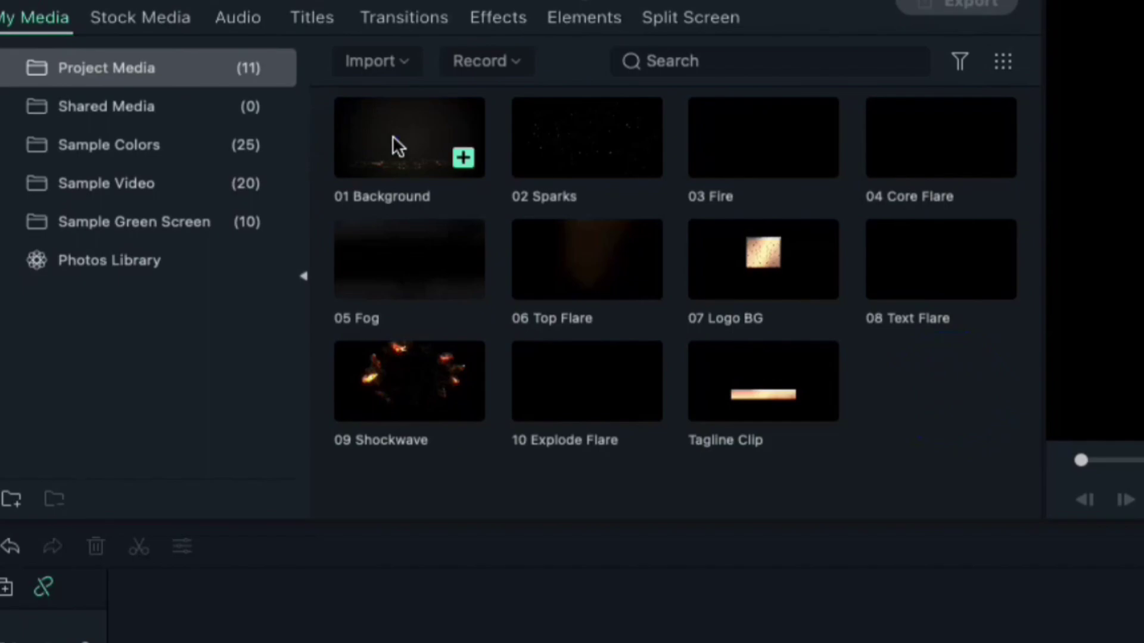
- Place 01 Background on track 1 and 02 Sparks on track 2
{"action": "left_click_drag", "start_coordinate": [392, 134], "coordinate": [128, 581]}
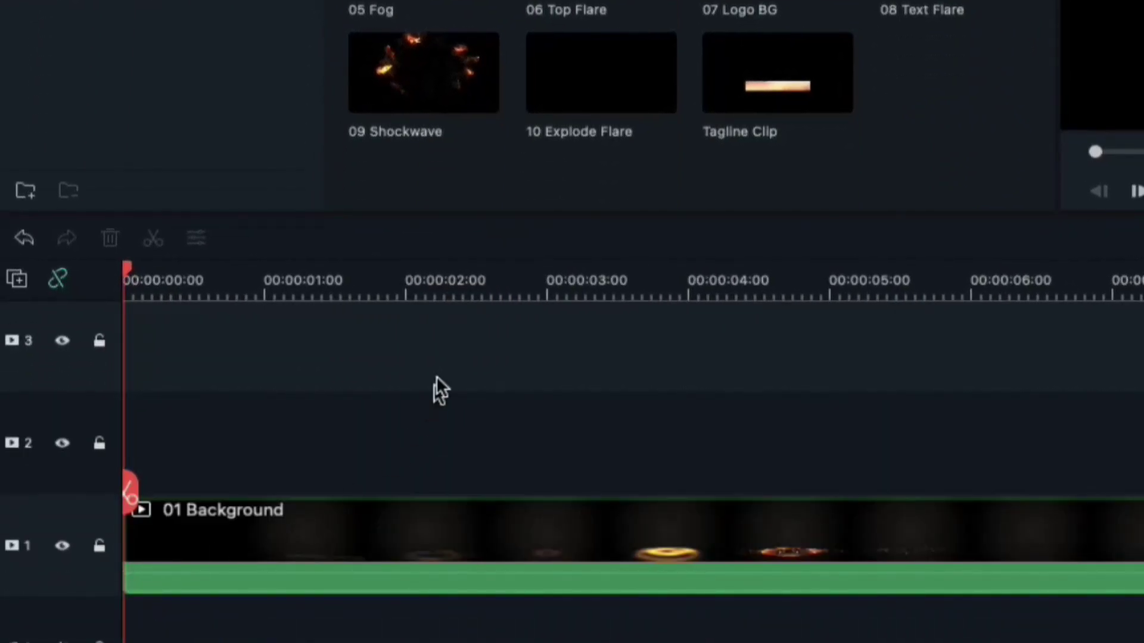
{"action": "left_click", "coordinate": [443, 292]}
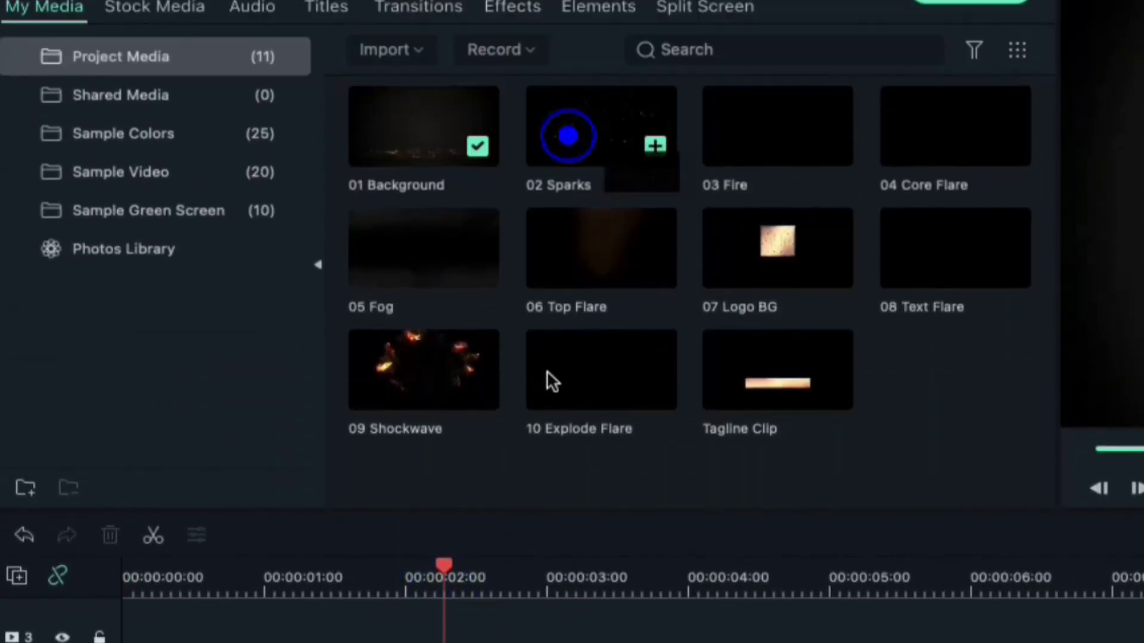
{"action": "left_click_drag", "start_coordinate": [544, 82], "coordinate": [127, 459]}
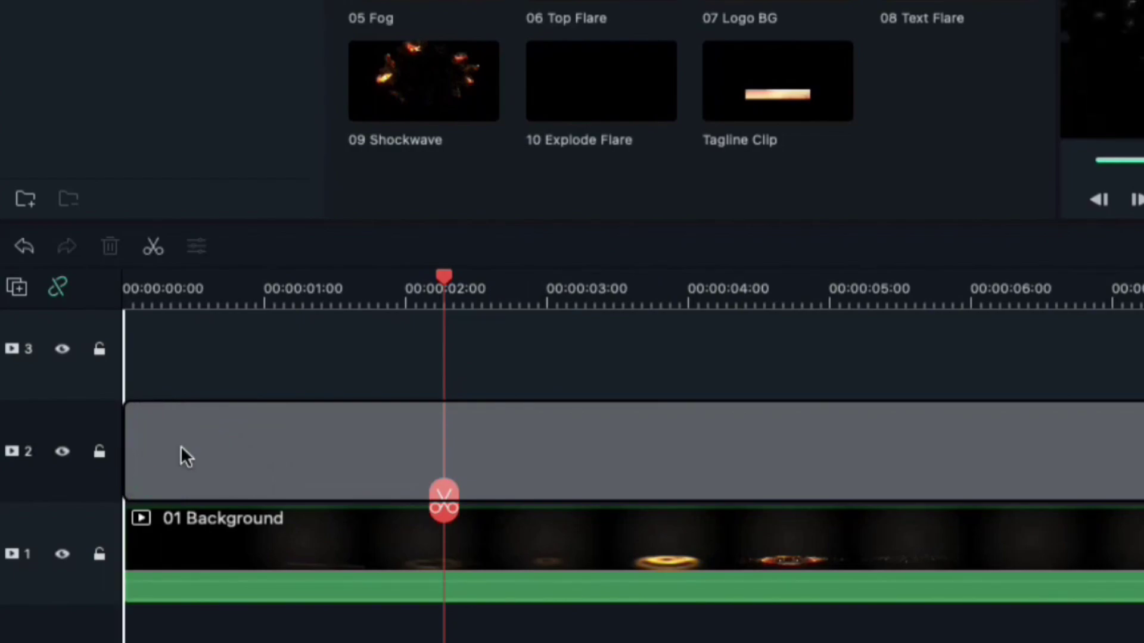
- Set 02 Sparks' blending mode to Screen and copy its effects
{"action": "double_click", "coordinate": [455, 444]}
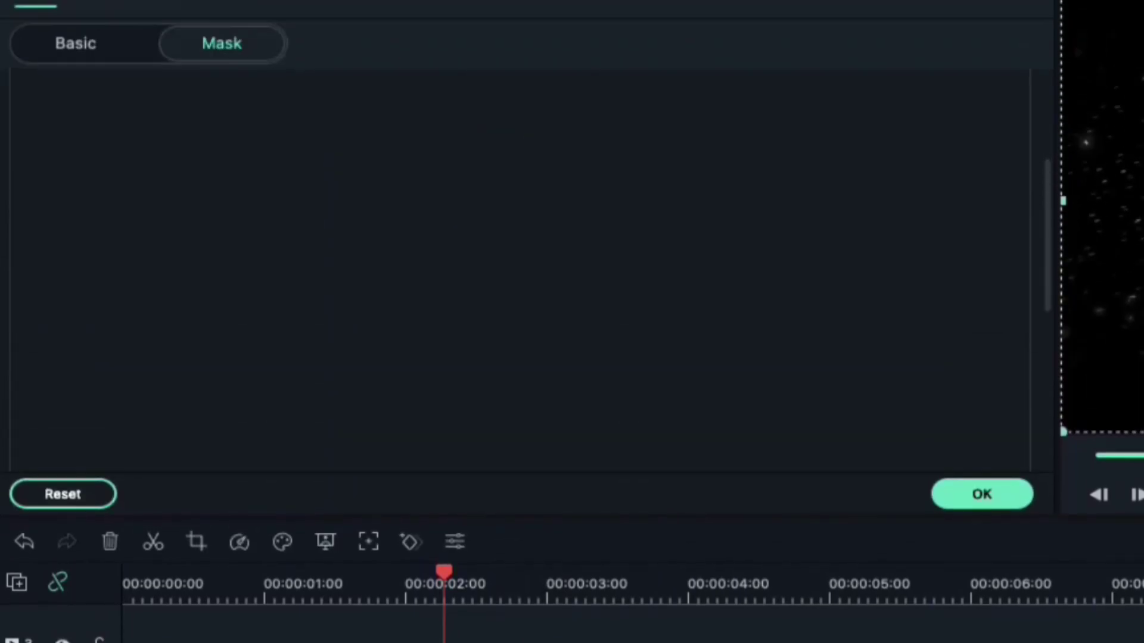
{"action": "left_click", "coordinate": [82, 87]}
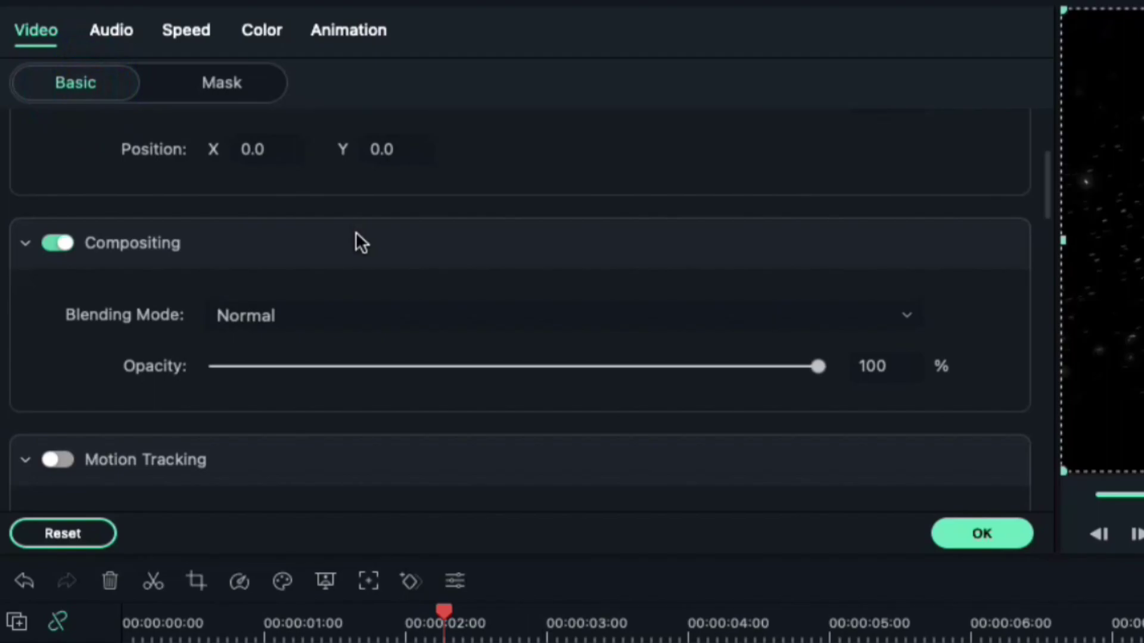
{"action": "left_click", "coordinate": [362, 311]}
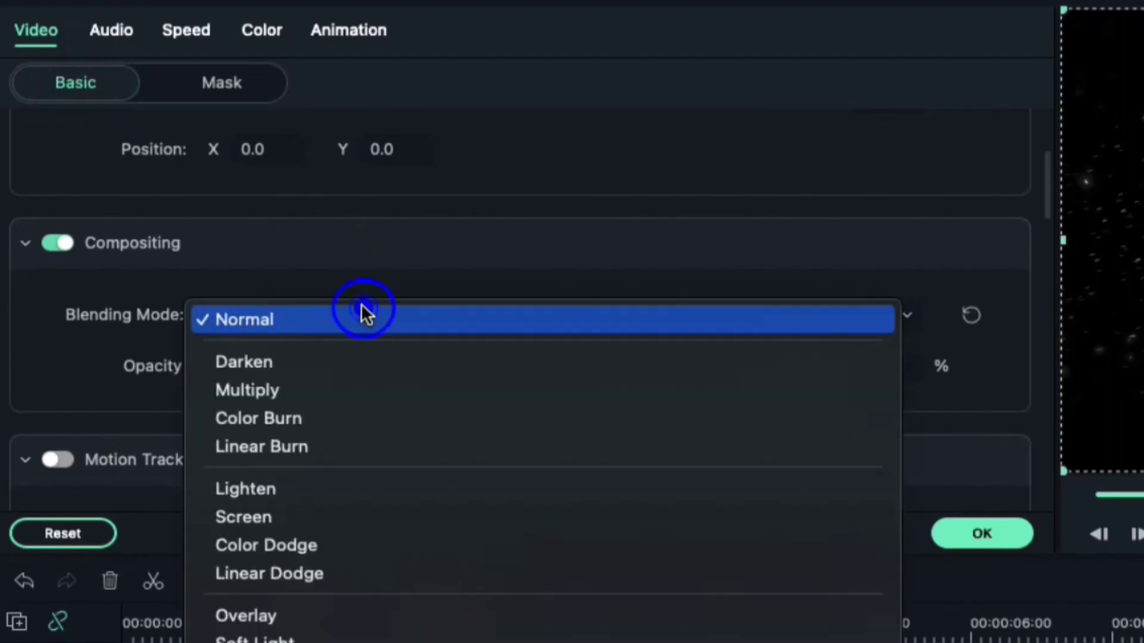
{"action": "left_click", "coordinate": [337, 515]}
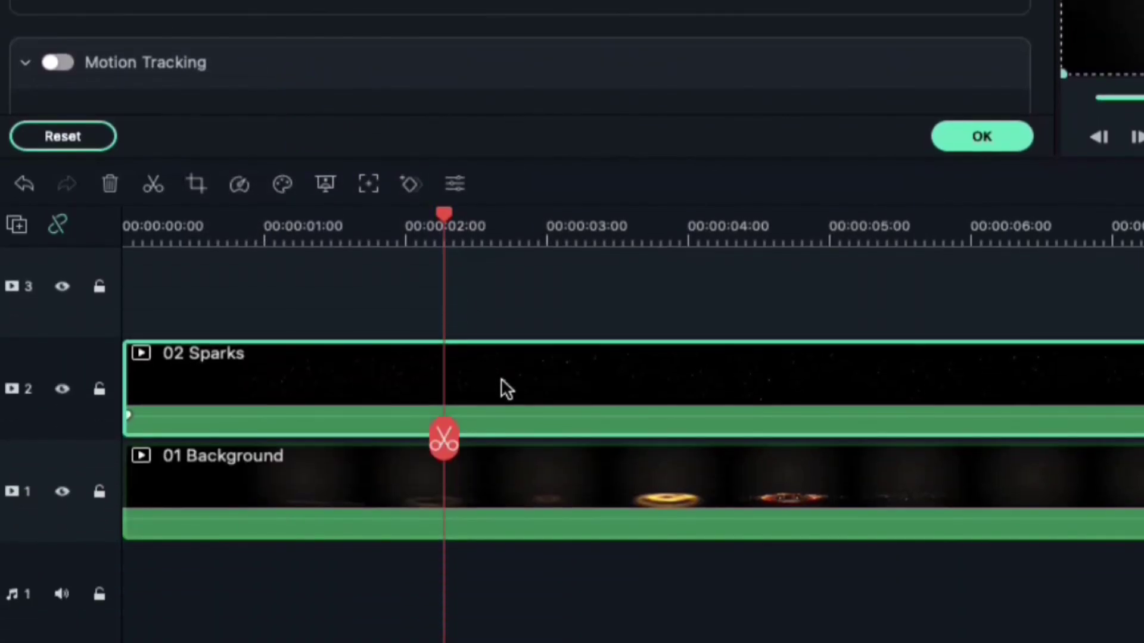
{"action": "right_click", "coordinate": [501, 377]}
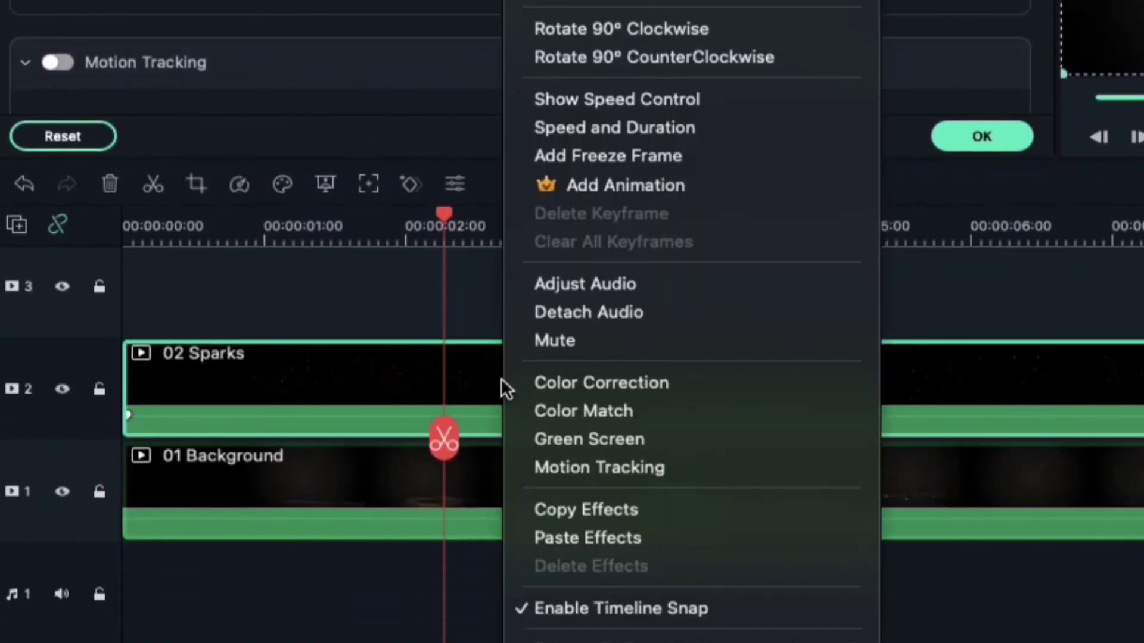
{"action": "left_click", "coordinate": [549, 515]}
{"action": "left_click", "coordinate": [980, 145]}
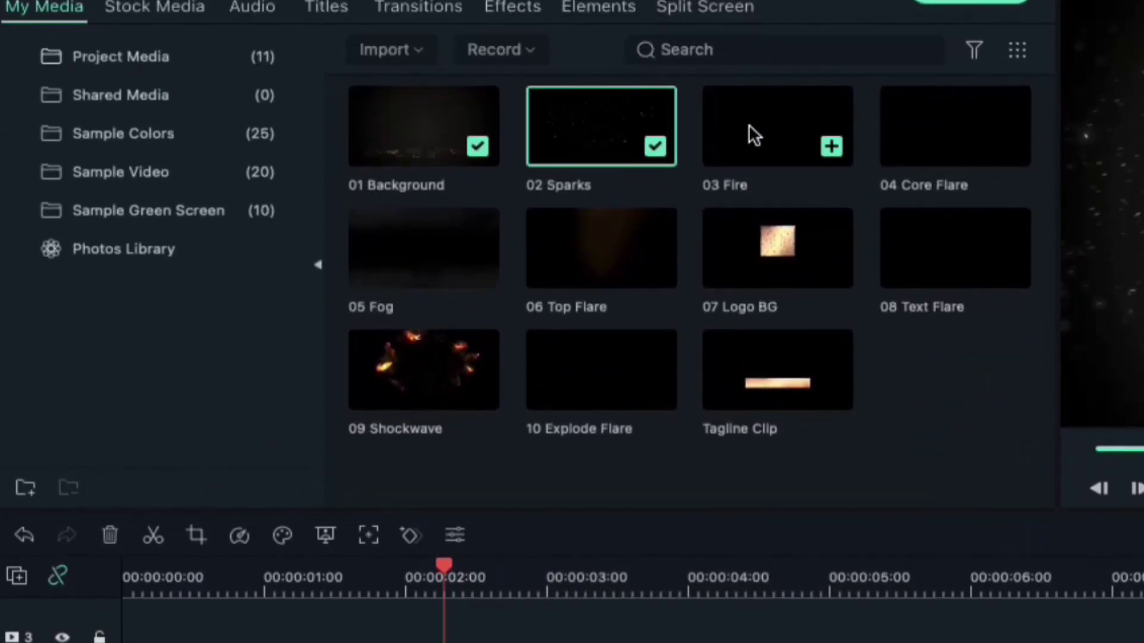
- Add 03 Fire and 04 Core Flare on tracks 3 and 4 with the pasted effects
{"action": "left_click_drag", "start_coordinate": [749, 133], "coordinate": [127, 321]}
{"action": "right_click", "coordinate": [465, 301]}
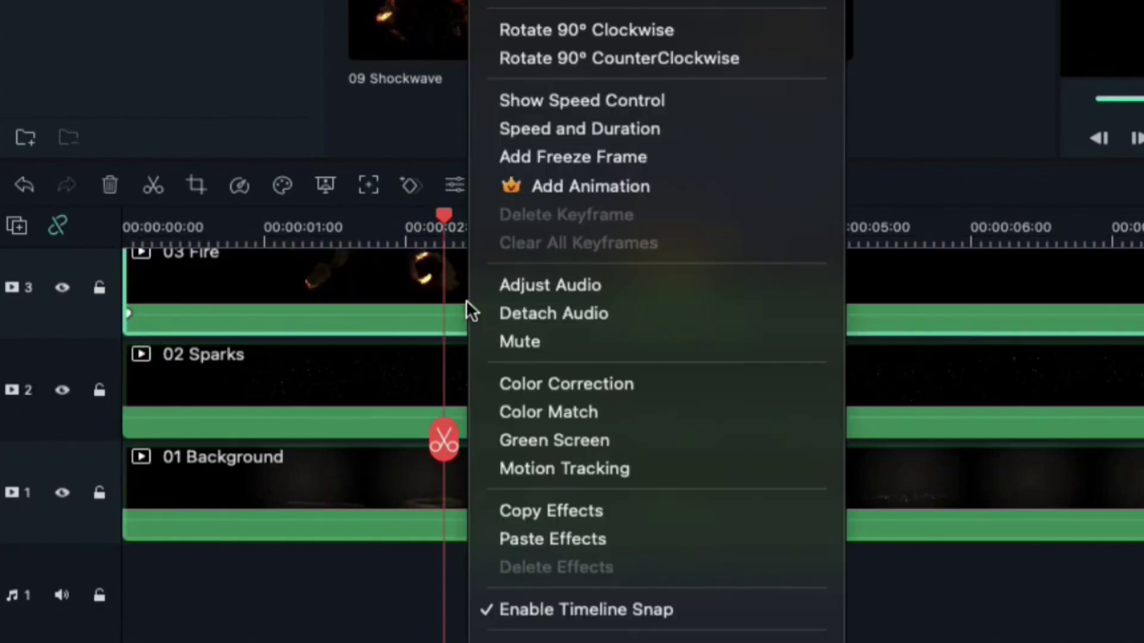
{"action": "left_click", "coordinate": [557, 528]}
{"action": "scroll", "coordinate": [638, 327], "scroll_direction": "up", "scroll_amount": 2}
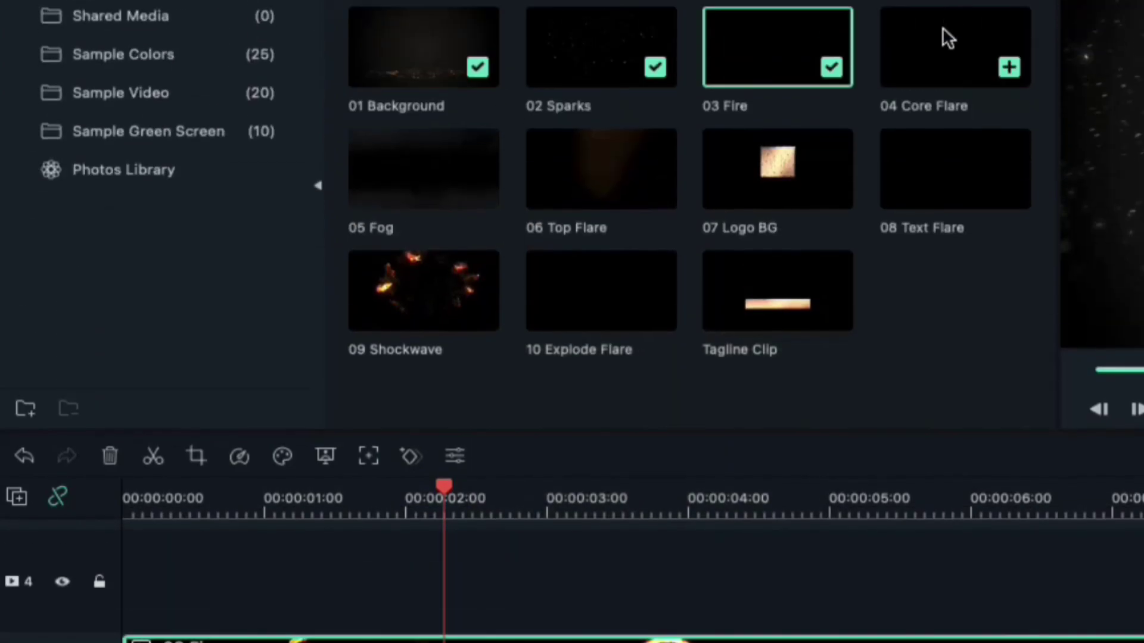
{"action": "left_click_drag", "start_coordinate": [945, 33], "coordinate": [127, 613]}
{"action": "right_click", "coordinate": [528, 566]}
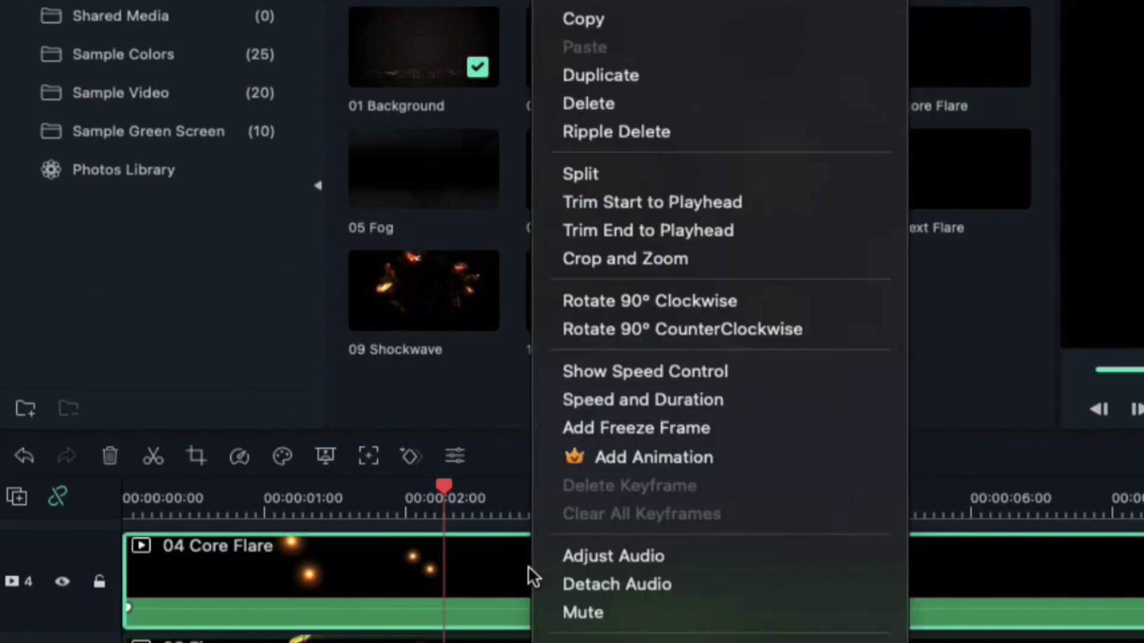
{"action": "left_click", "coordinate": [620, 555]}
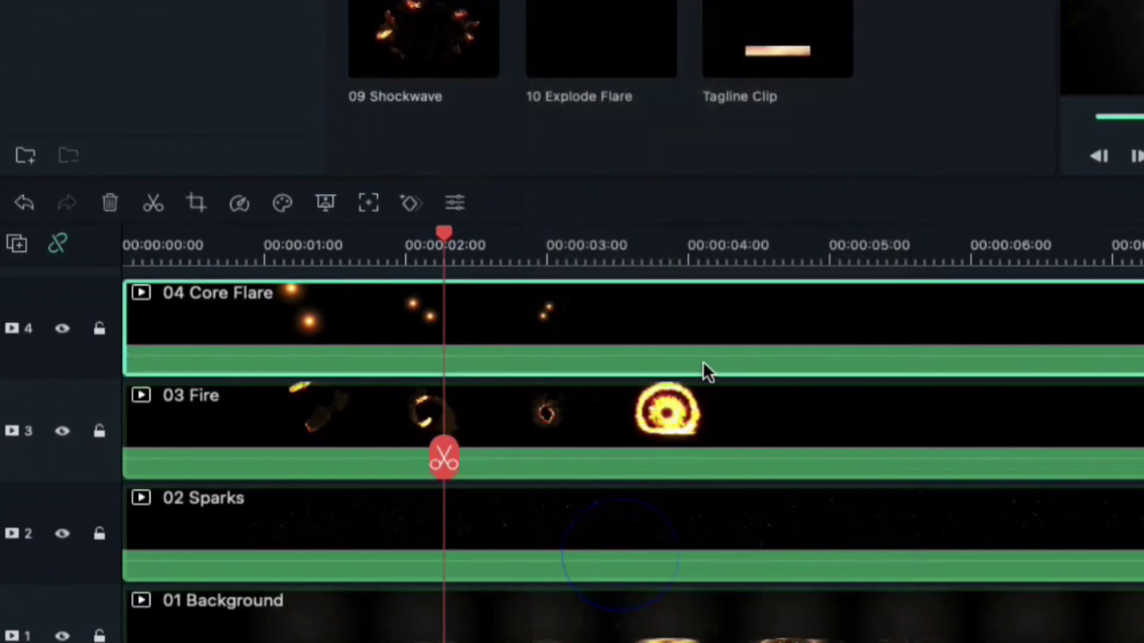
- Add 05 Fog on track 5 and paste the copied effects onto it
{"action": "scroll", "coordinate": [703, 358], "scroll_direction": "up", "scroll_amount": 3}
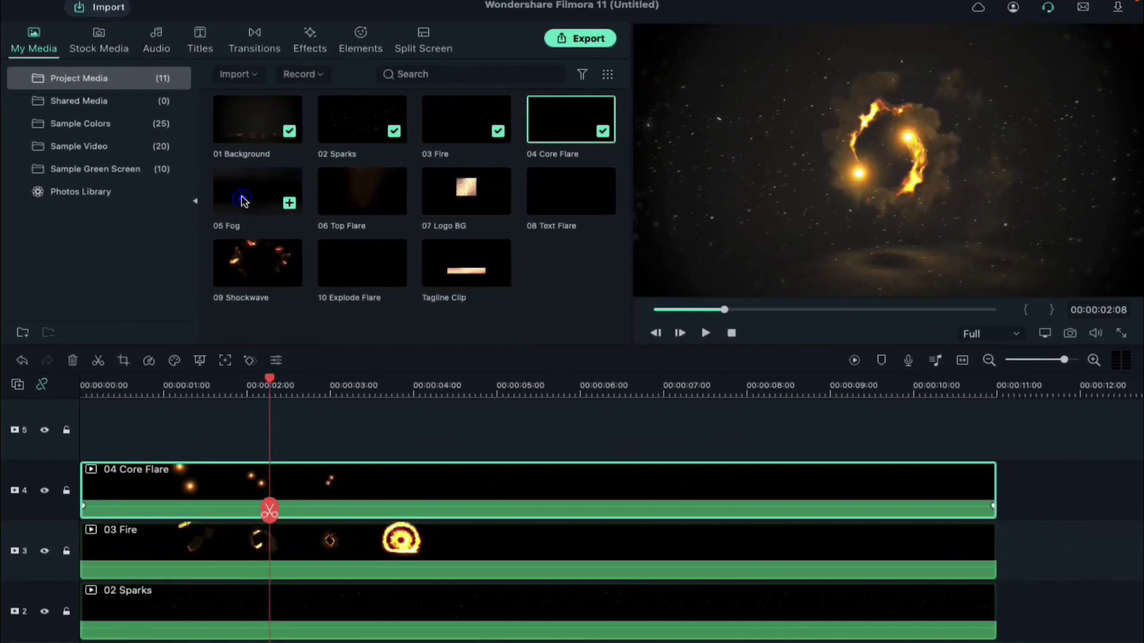
{"action": "left_click_drag", "start_coordinate": [245, 199], "coordinate": [88, 430]}
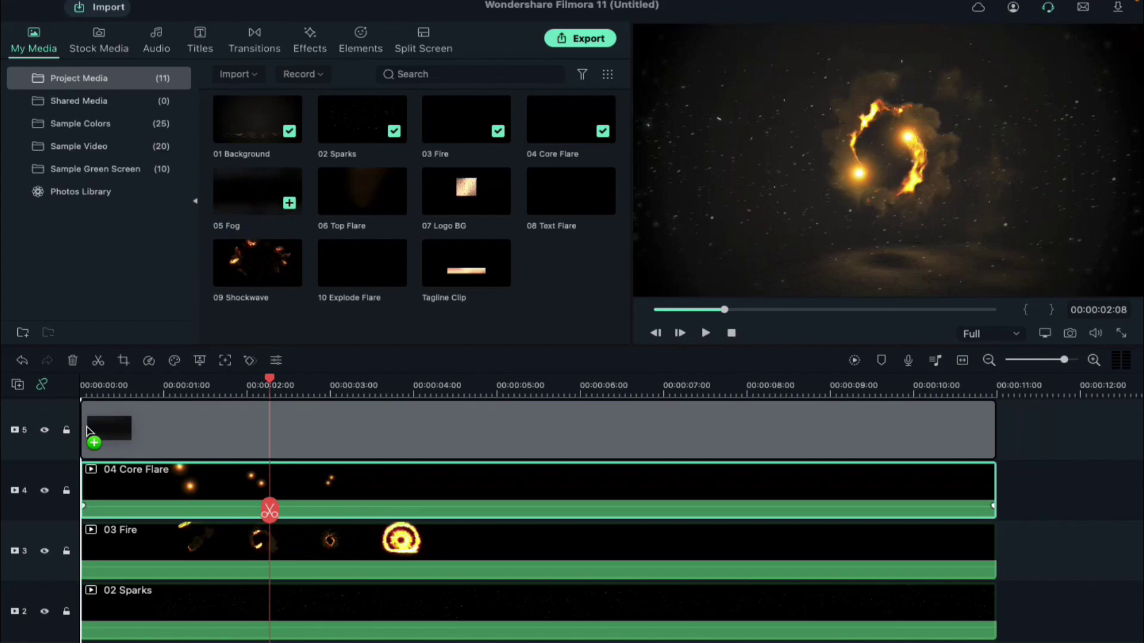
{"action": "left_click_drag", "start_coordinate": [333, 413], "coordinate": [334, 417]}
{"action": "right_click", "coordinate": [335, 418]}
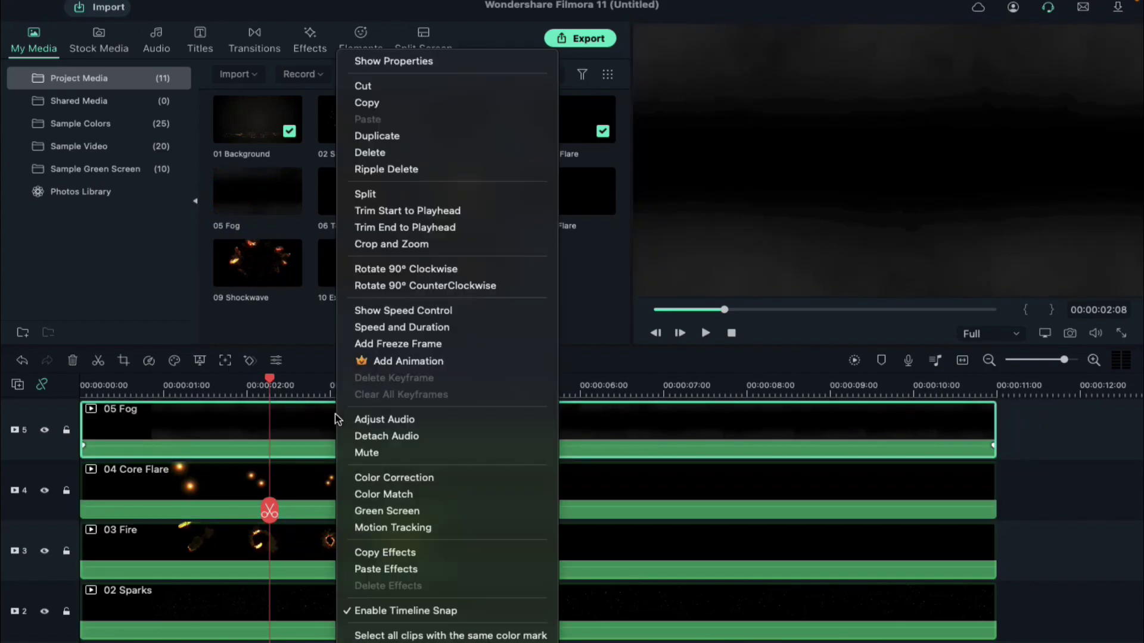
{"action": "left_click", "coordinate": [372, 570]}
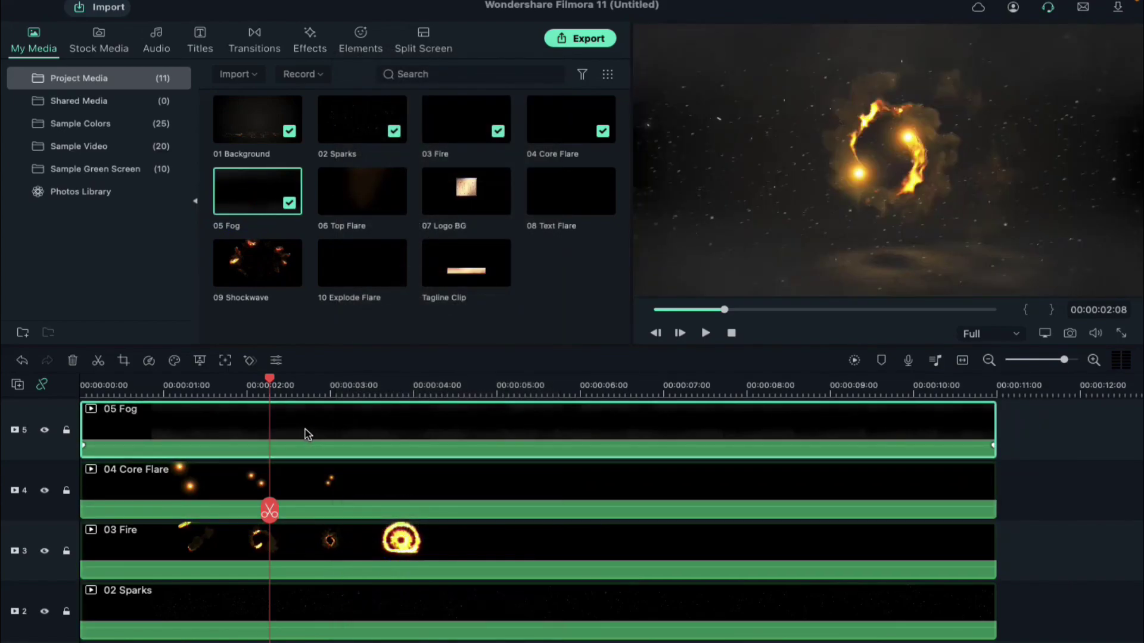
- Lower 05 Fog's opacity to 30%
{"action": "double_click", "coordinate": [308, 433]}
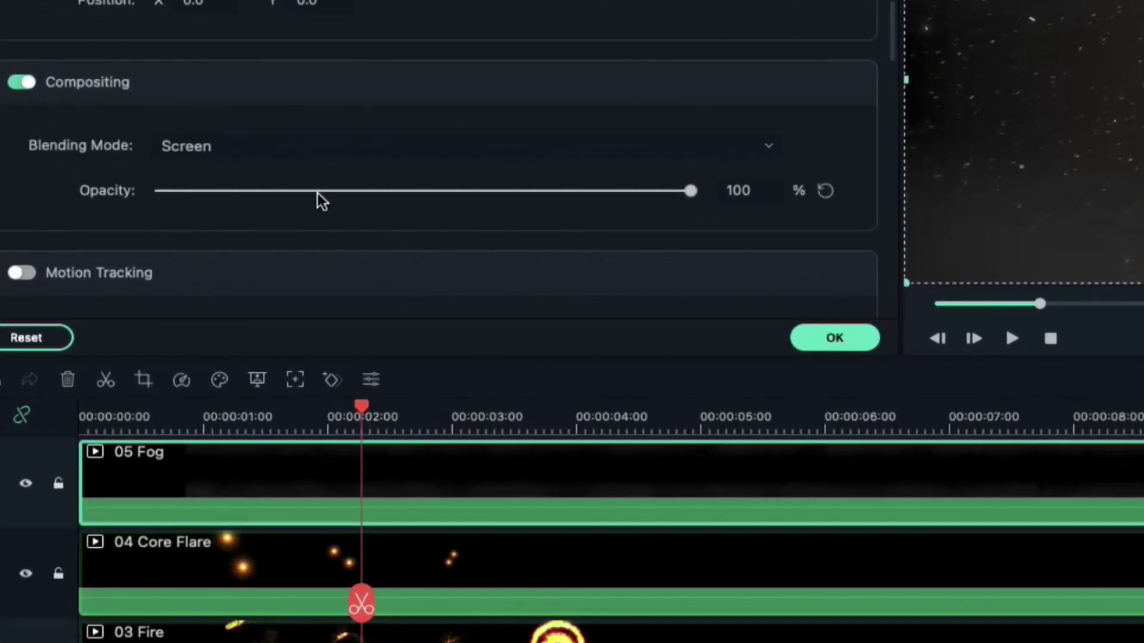
{"action": "left_click", "coordinate": [318, 192]}
{"action": "left_click_drag", "start_coordinate": [318, 197], "coordinate": [316, 197]}
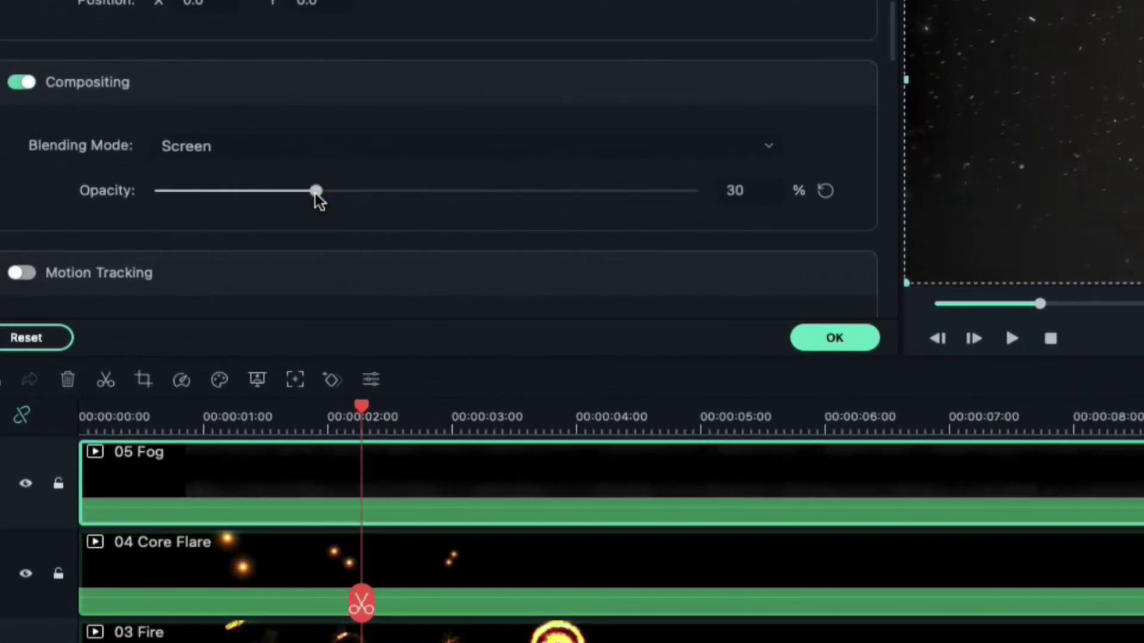
{"action": "left_click", "coordinate": [809, 334]}
- Add 06 Top Flare on track 6 with the pasted effects
{"action": "scroll", "coordinate": [707, 521], "scroll_direction": "up", "scroll_amount": 2}
{"action": "left_click_drag", "start_coordinate": [471, 98], "coordinate": [214, 474]}
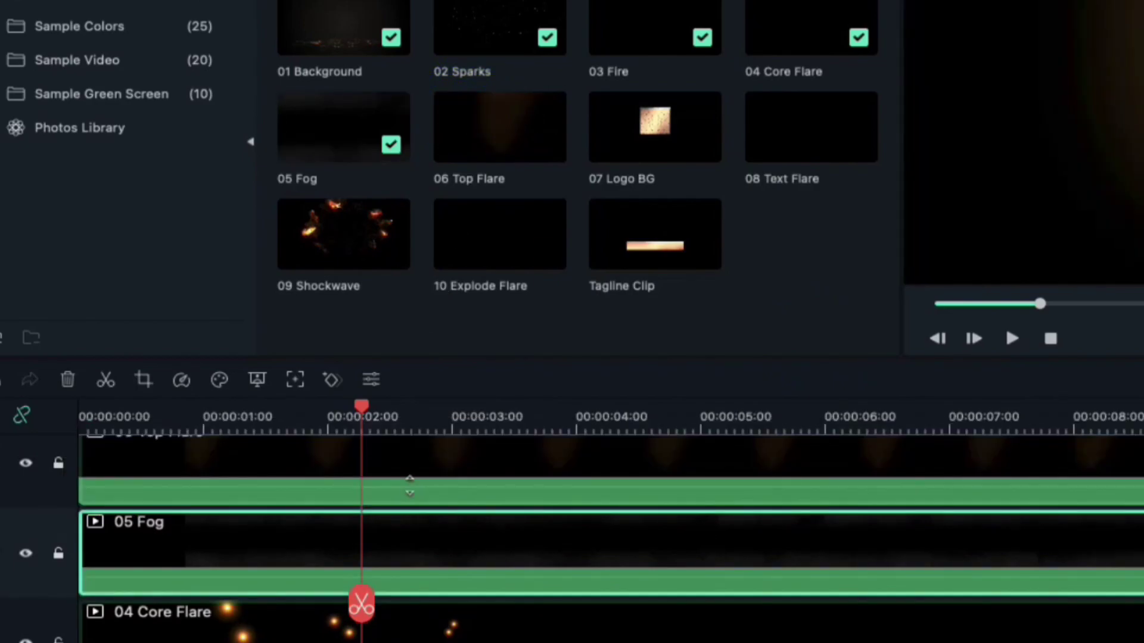
{"action": "right_click", "coordinate": [409, 492]}
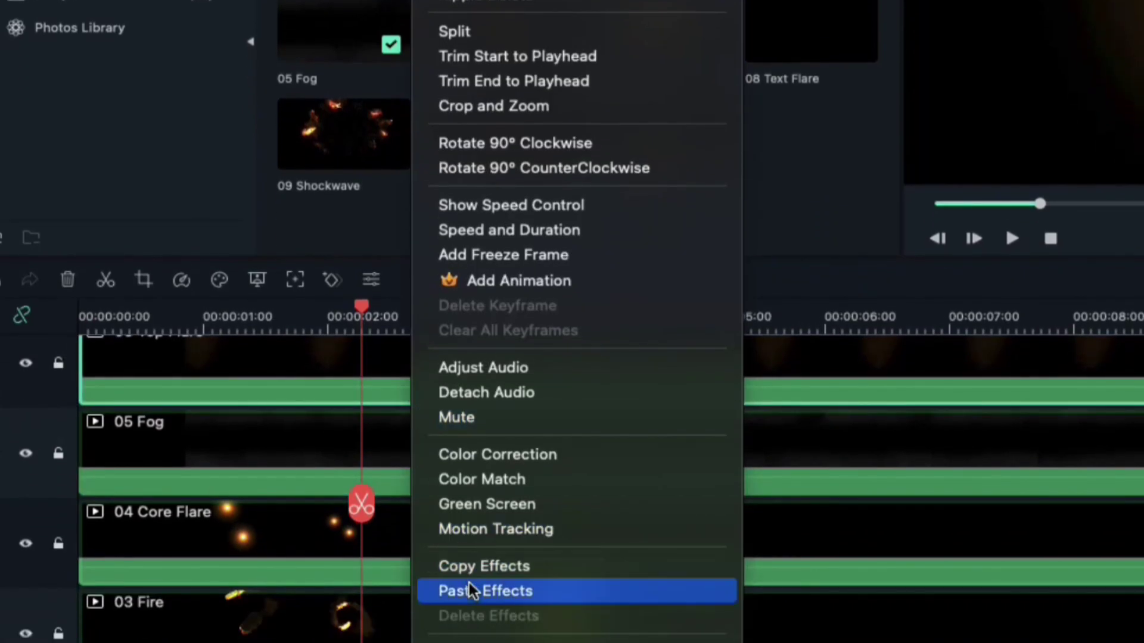
{"action": "left_click", "coordinate": [470, 590]}
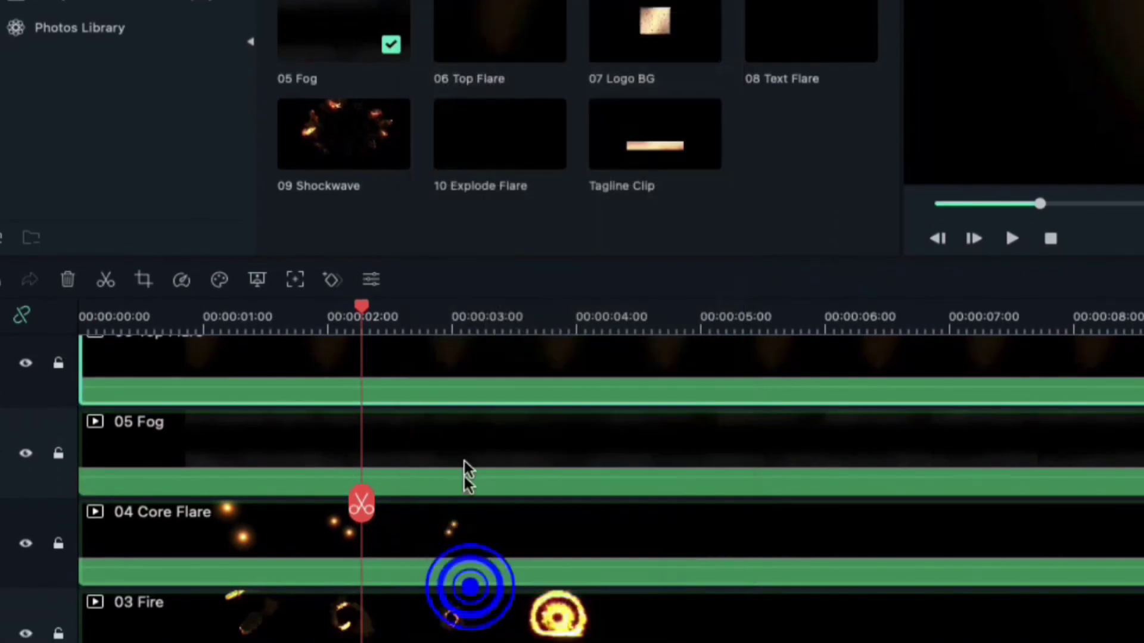
- Place 07 Logo BG on track 7 starting at about 3 seconds
{"action": "scroll", "coordinate": [463, 438], "scroll_direction": "up", "scroll_amount": 2}
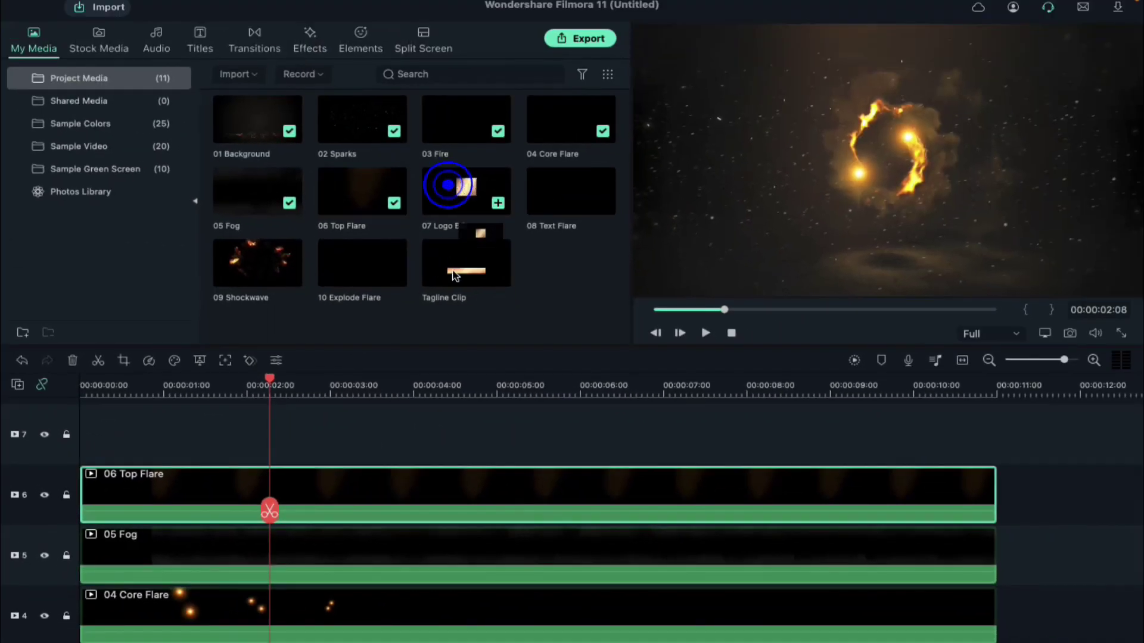
{"action": "left_click_drag", "start_coordinate": [654, 26], "coordinate": [505, 384]}
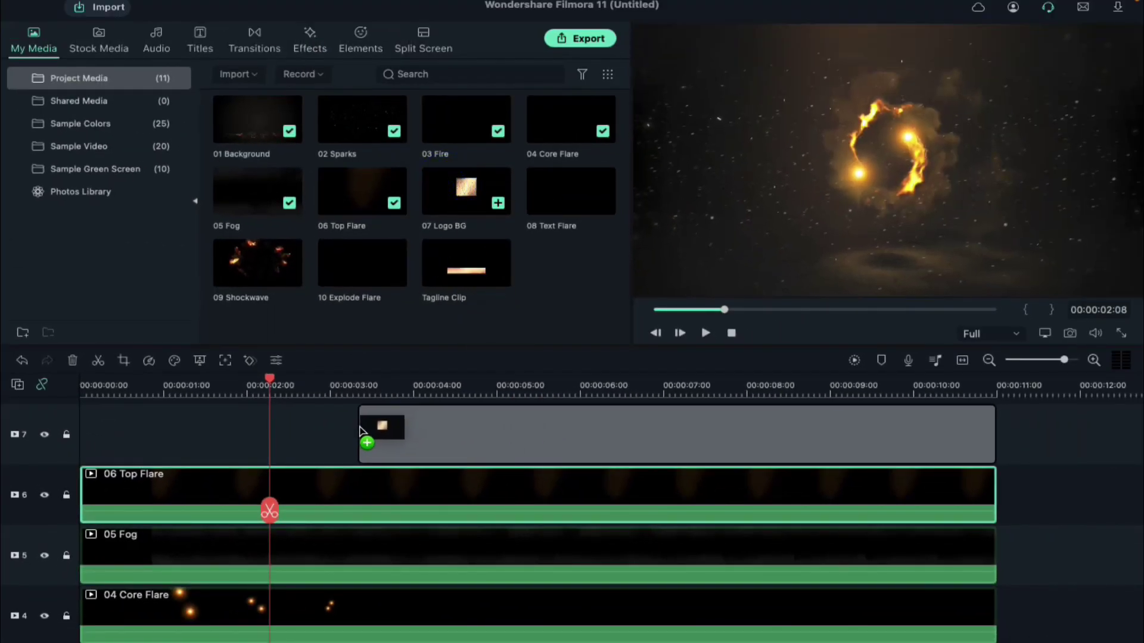
{"action": "left_click_drag", "start_coordinate": [360, 430], "coordinate": [361, 431]}
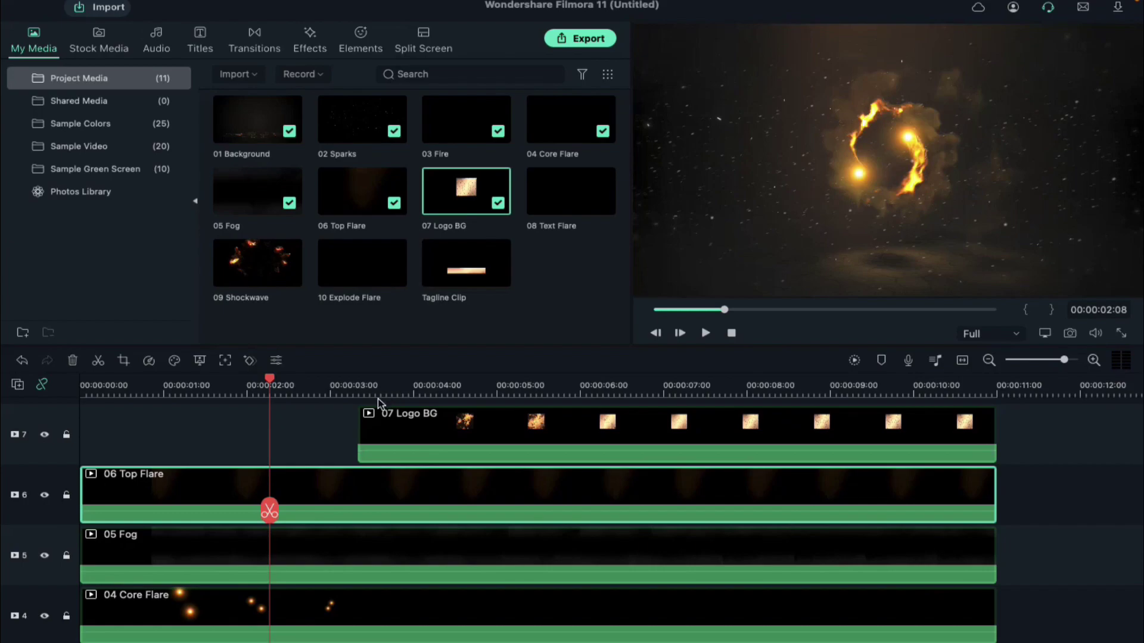
{"action": "left_click", "coordinate": [359, 392]}
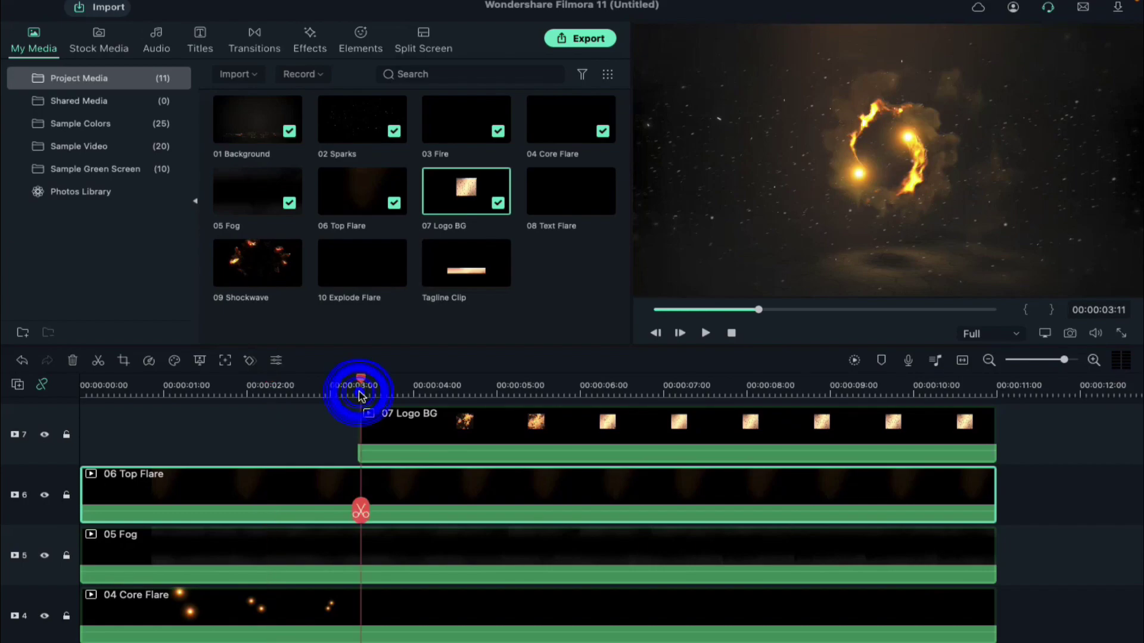
{"action": "left_click", "coordinate": [359, 382]}
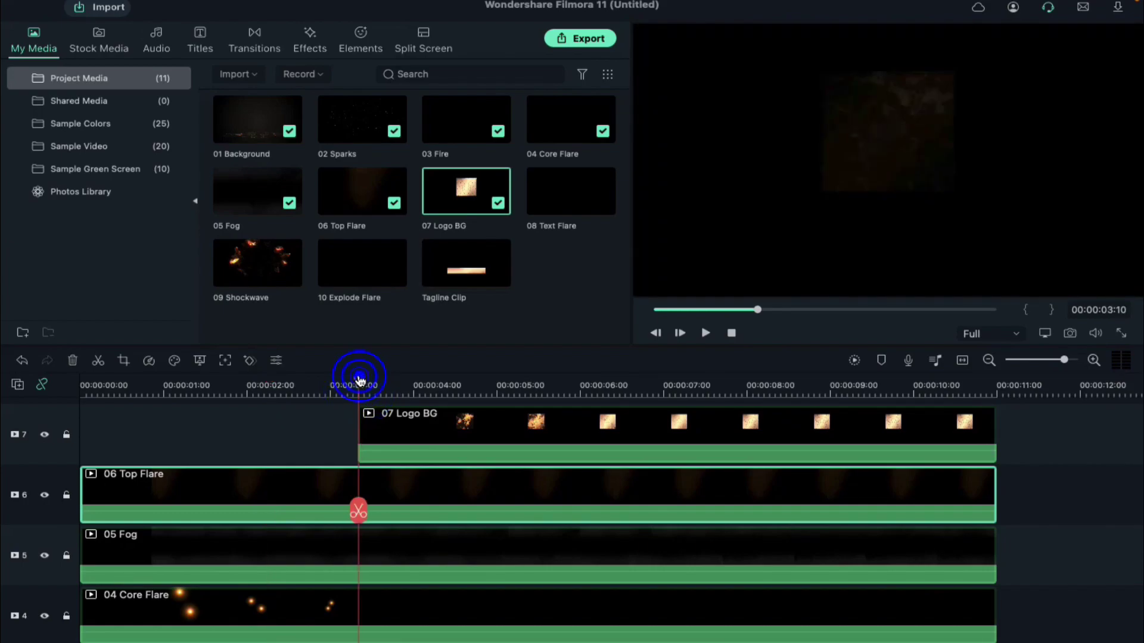
- Keyframe 07 Logo BG's opacity from 0% at its start to 100% by 00:00:03:20
{"action": "double_click", "coordinate": [389, 413]}
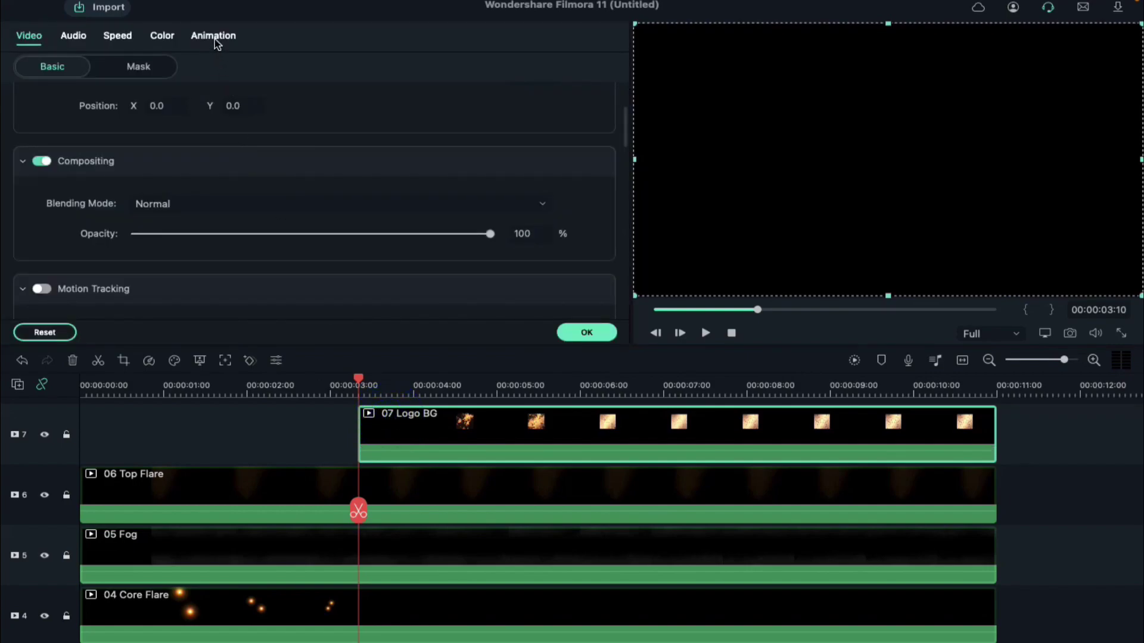
{"action": "left_click", "coordinate": [214, 39]}
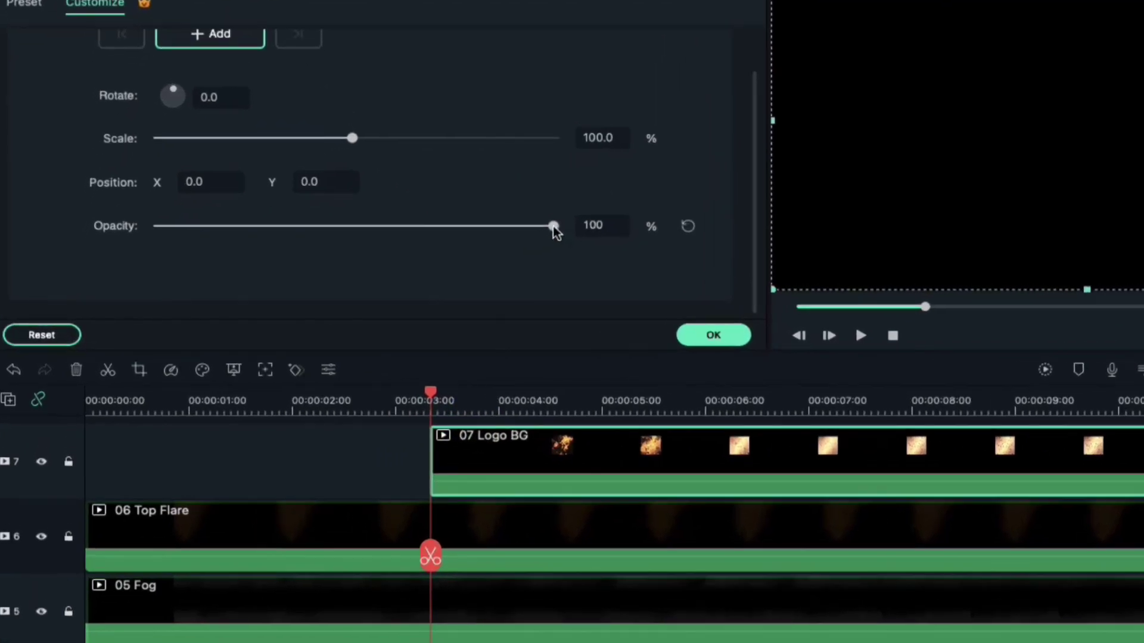
{"action": "left_click_drag", "start_coordinate": [456, 245], "coordinate": [37, 194]}
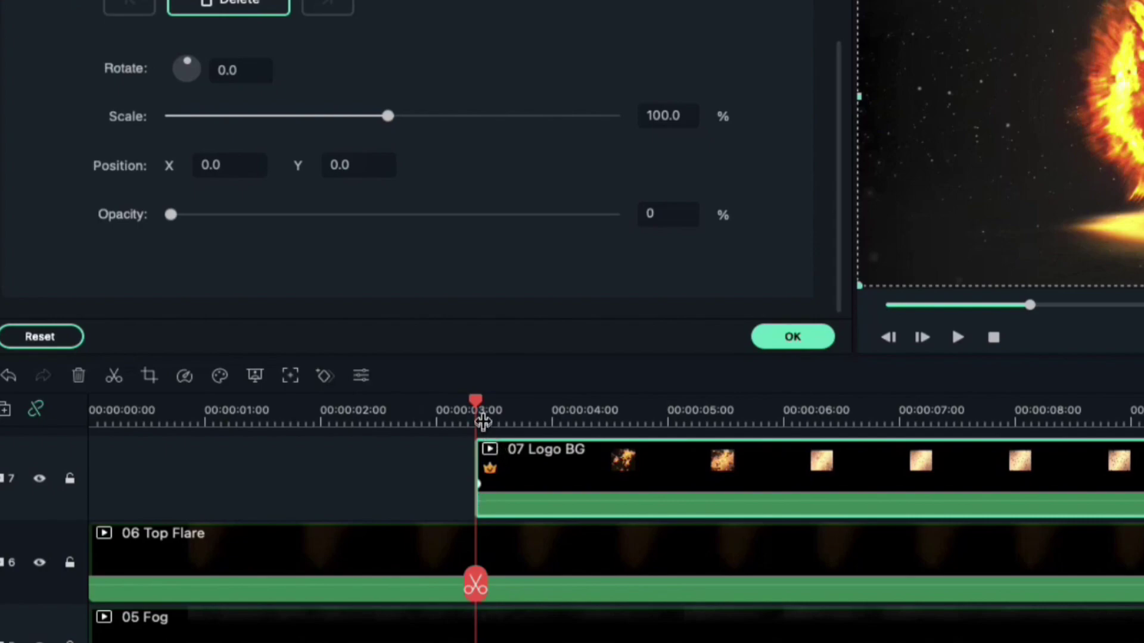
{"action": "left_click_drag", "start_coordinate": [479, 408], "coordinate": [521, 413]}
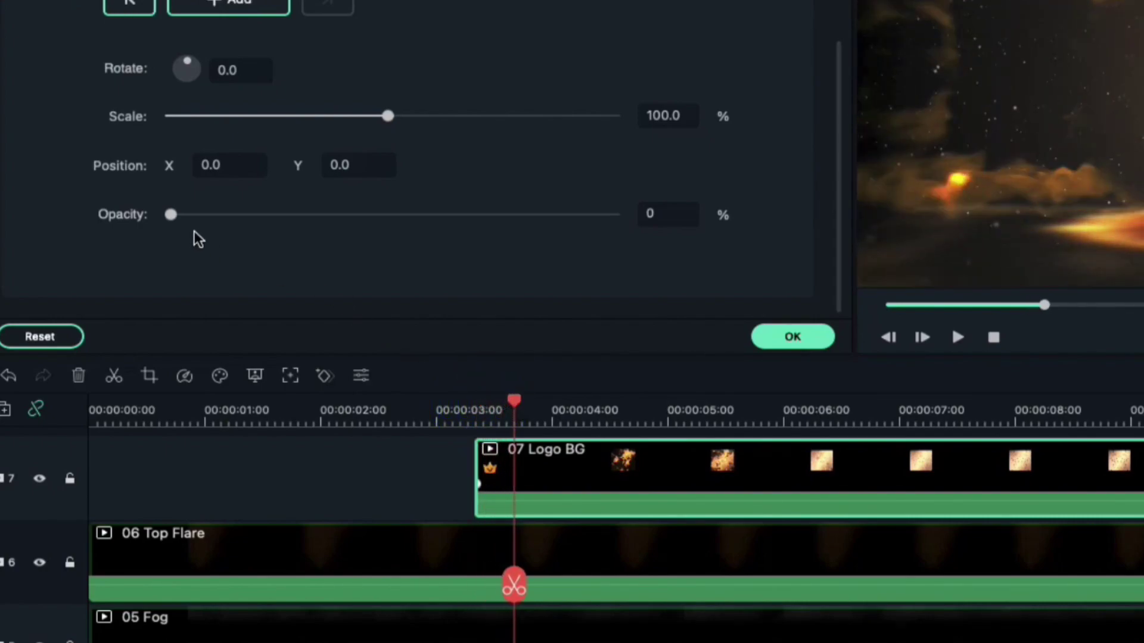
{"action": "left_click_drag", "start_coordinate": [173, 215], "coordinate": [1090, 280]}
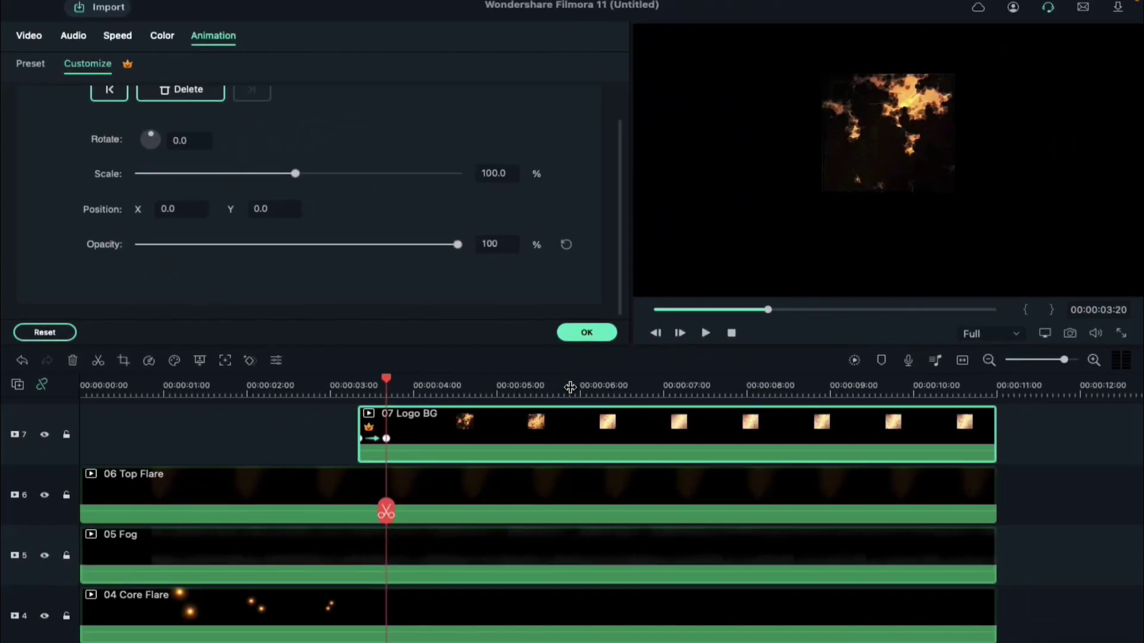
{"action": "left_click", "coordinate": [30, 37]}
{"action": "left_click", "coordinate": [138, 66]}
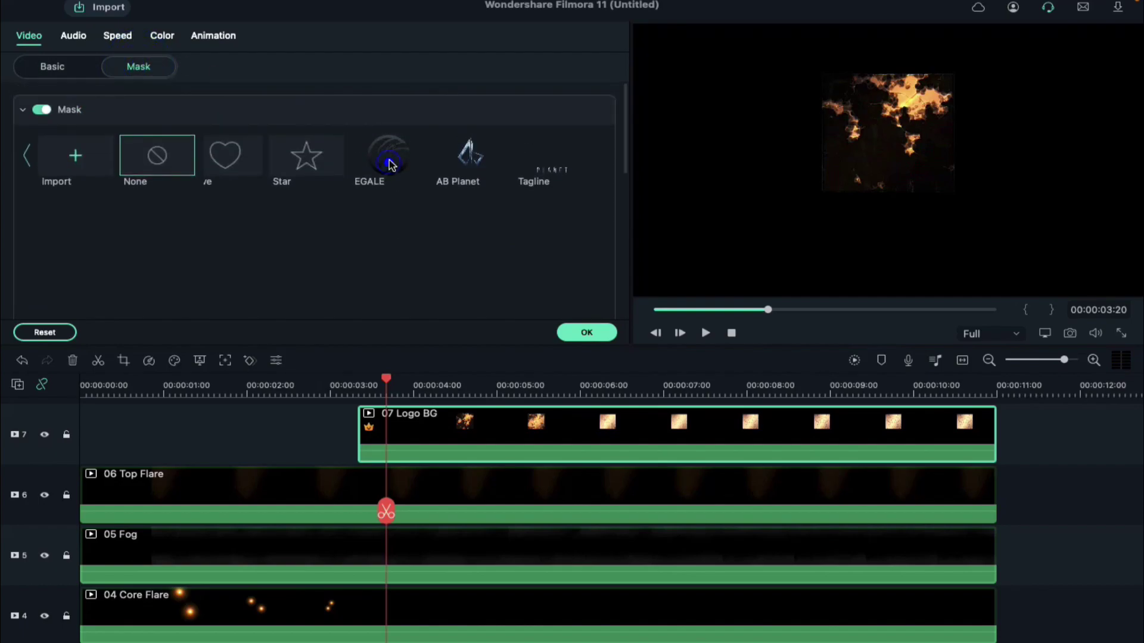
- Apply the EGALE mask at 33% horizontal and vertical, raised to Position Y 75
{"action": "left_click", "coordinate": [388, 156]}
{"action": "left_click", "coordinate": [592, 386]}
{"action": "scroll", "coordinate": [409, 269], "scroll_direction": "down", "scroll_amount": 3}
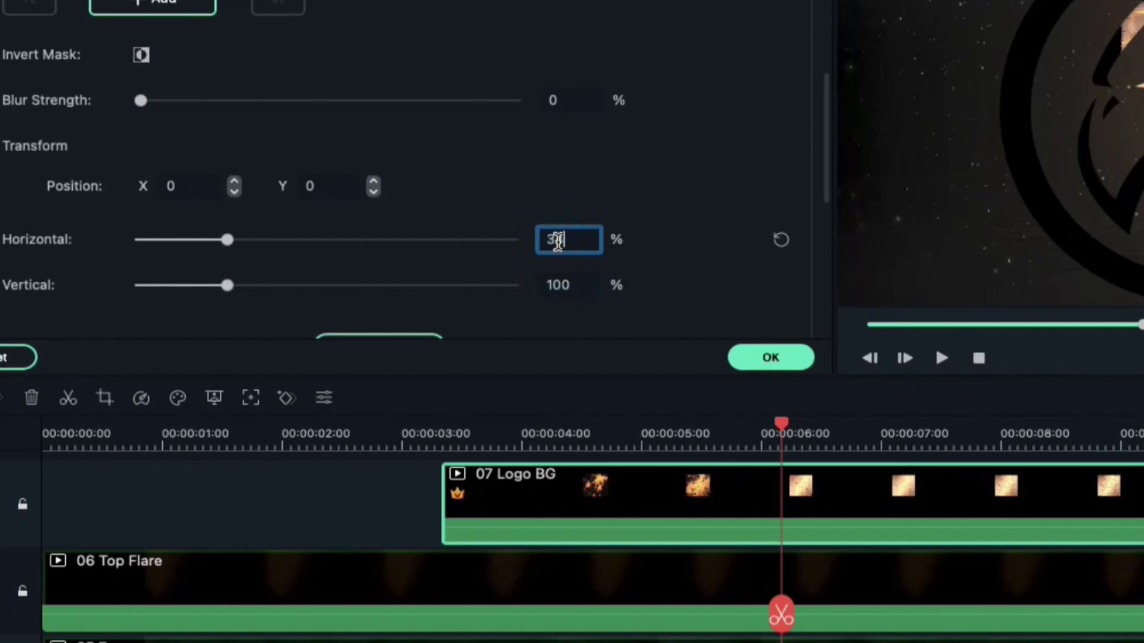
{"action": "left_click", "coordinate": [557, 241]}
{"action": "type", "text": "33"}
{"action": "key", "text": "Return"}
{"action": "left_click", "coordinate": [563, 290]}
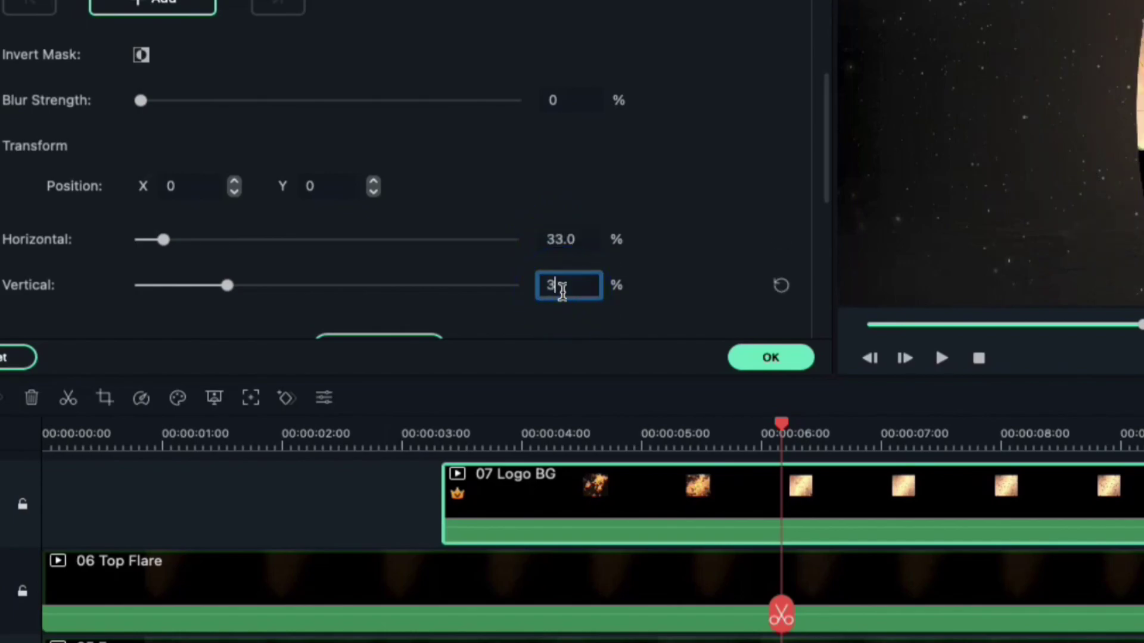
{"action": "type", "text": "33"}
{"action": "key", "text": "Return"}
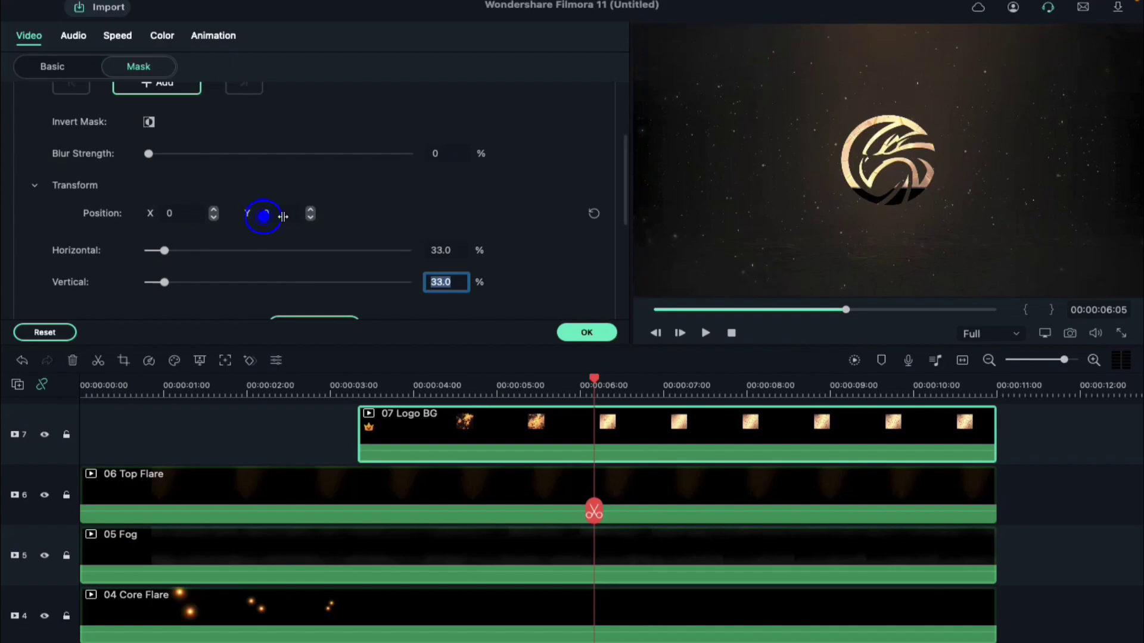
{"action": "left_click_drag", "start_coordinate": [283, 217], "coordinate": [330, 214]}
- Confirm the mask, then add 08 Text Flare and 09 Shockwave on new top tracks with pasted effects
{"action": "left_click", "coordinate": [587, 331]}
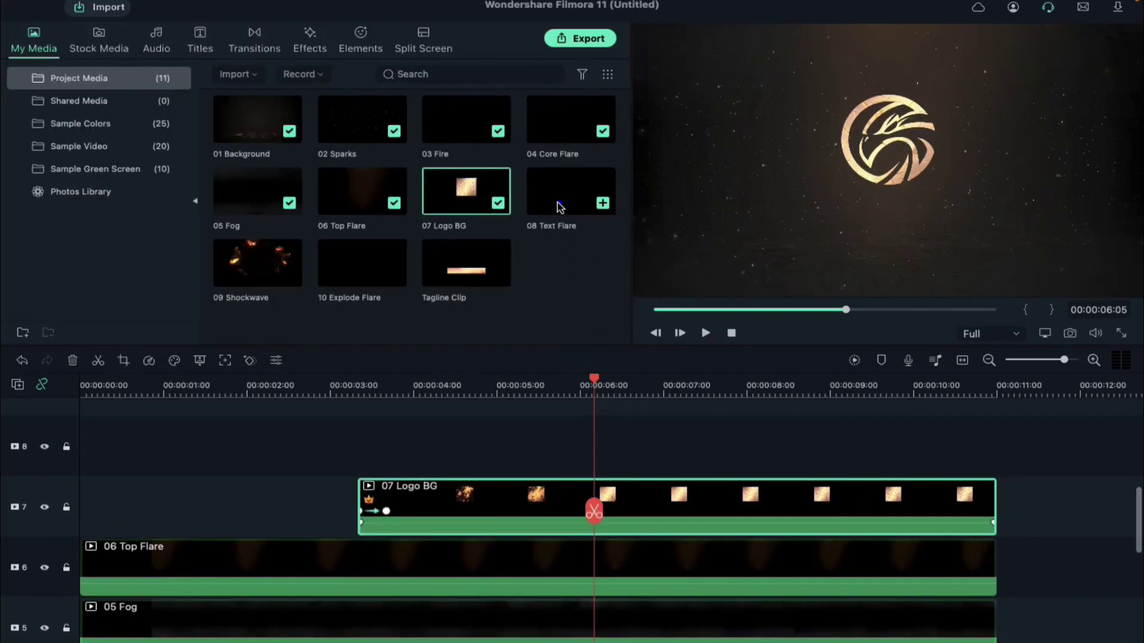
{"action": "left_click_drag", "start_coordinate": [571, 191], "coordinate": [86, 462]}
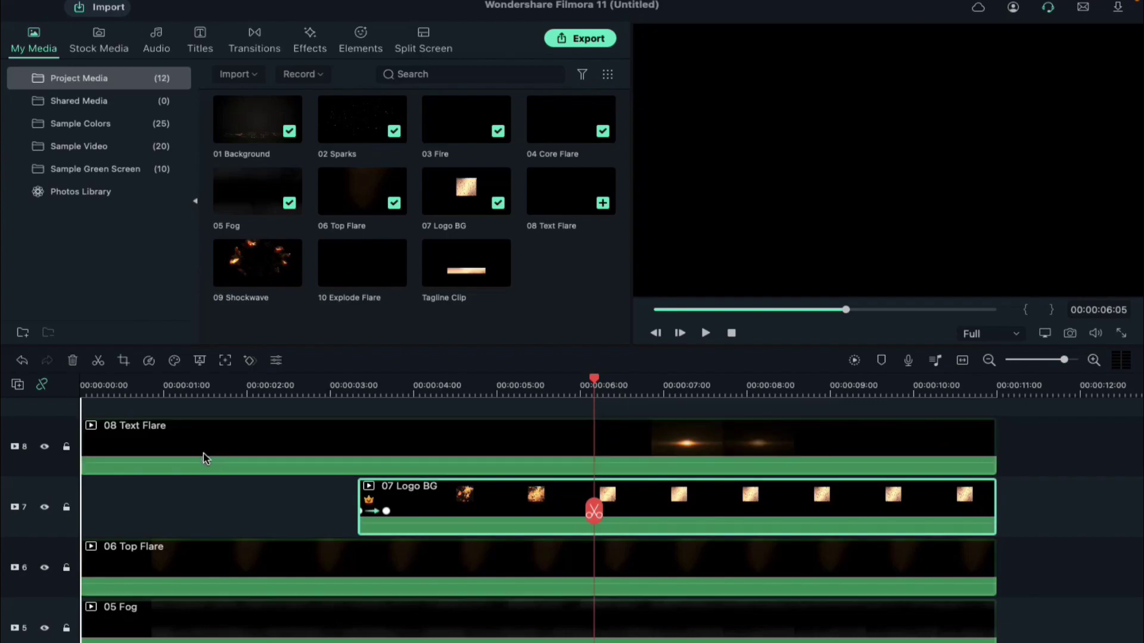
{"action": "right_click", "coordinate": [221, 451]}
{"action": "left_click", "coordinate": [280, 569]}
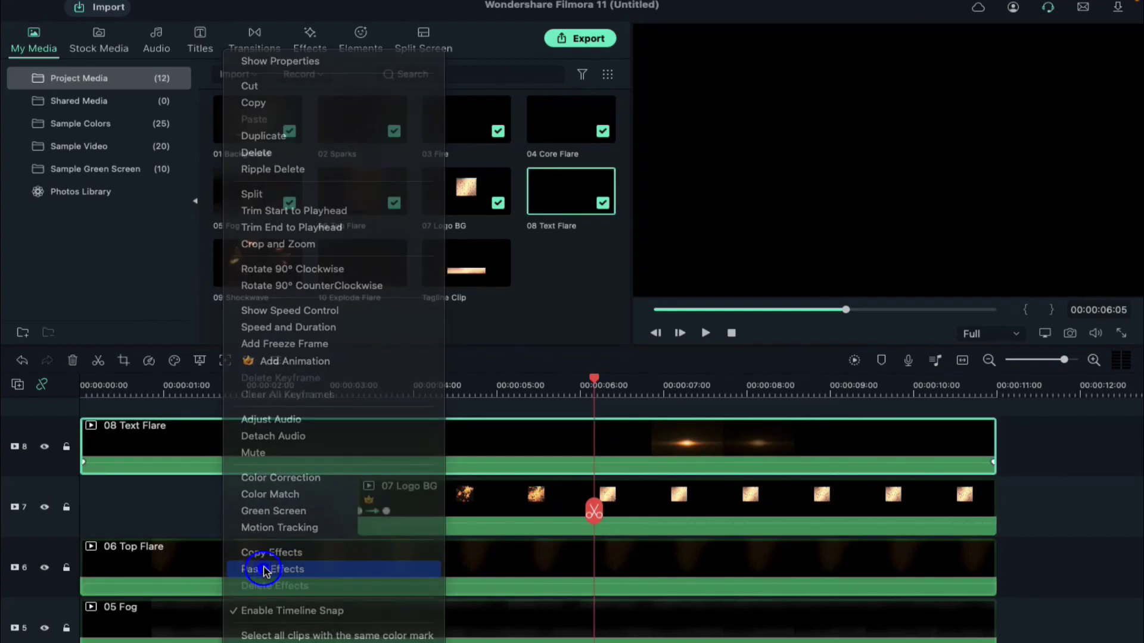
{"action": "left_click_drag", "start_coordinate": [242, 276], "coordinate": [87, 434]}
{"action": "left_click_drag", "start_coordinate": [265, 435], "coordinate": [264, 434]}
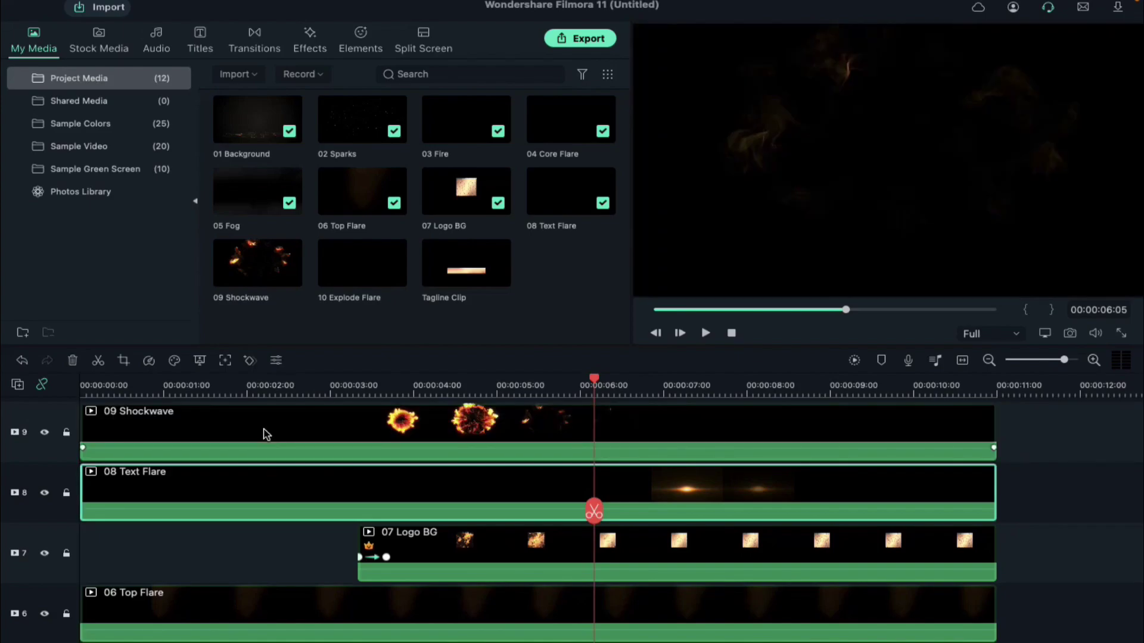
{"action": "right_click", "coordinate": [264, 434]}
{"action": "left_click", "coordinate": [319, 568]}
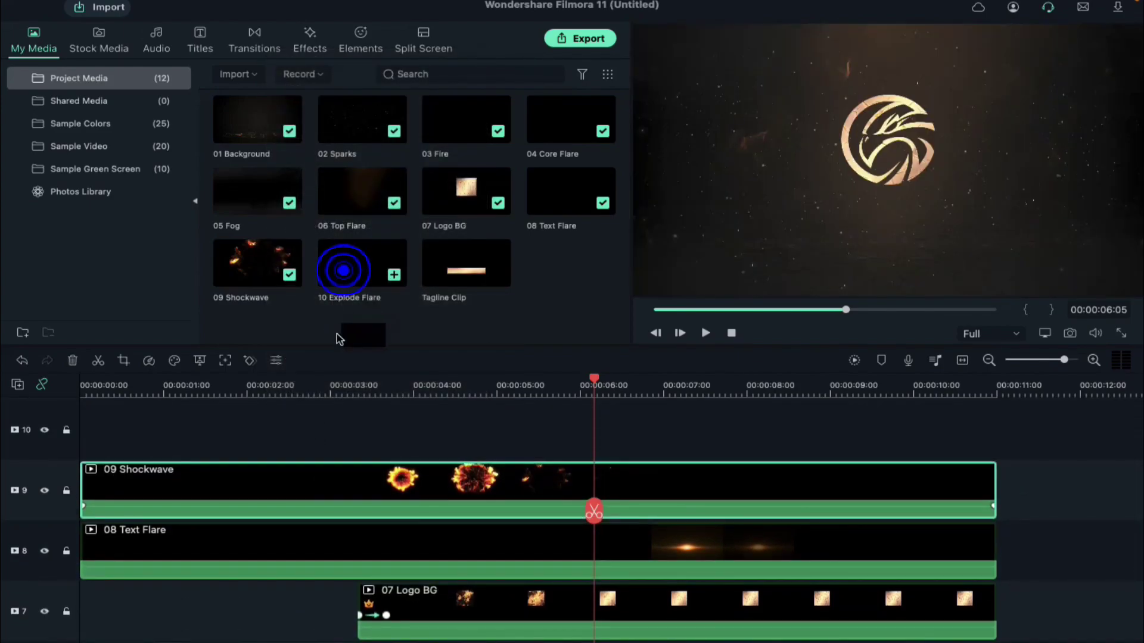
- Add 10 Explode Flare on track 10 with the pasted effects
{"action": "left_click_drag", "start_coordinate": [337, 339], "coordinate": [82, 450]}
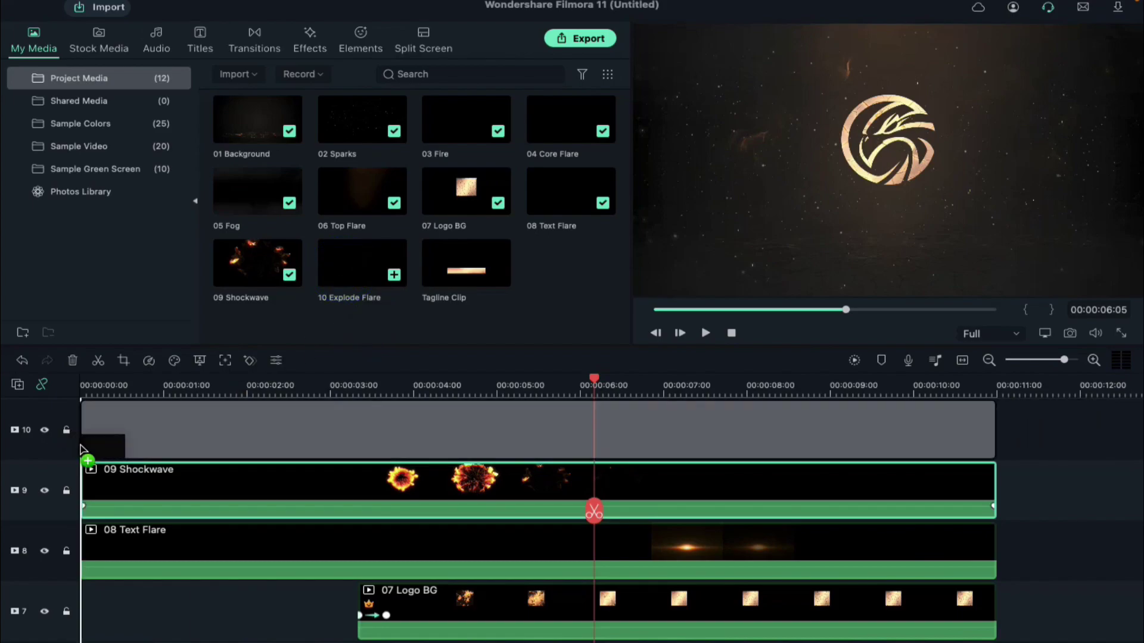
{"action": "left_click_drag", "start_coordinate": [364, 423], "coordinate": [366, 421]}
{"action": "right_click", "coordinate": [366, 420]}
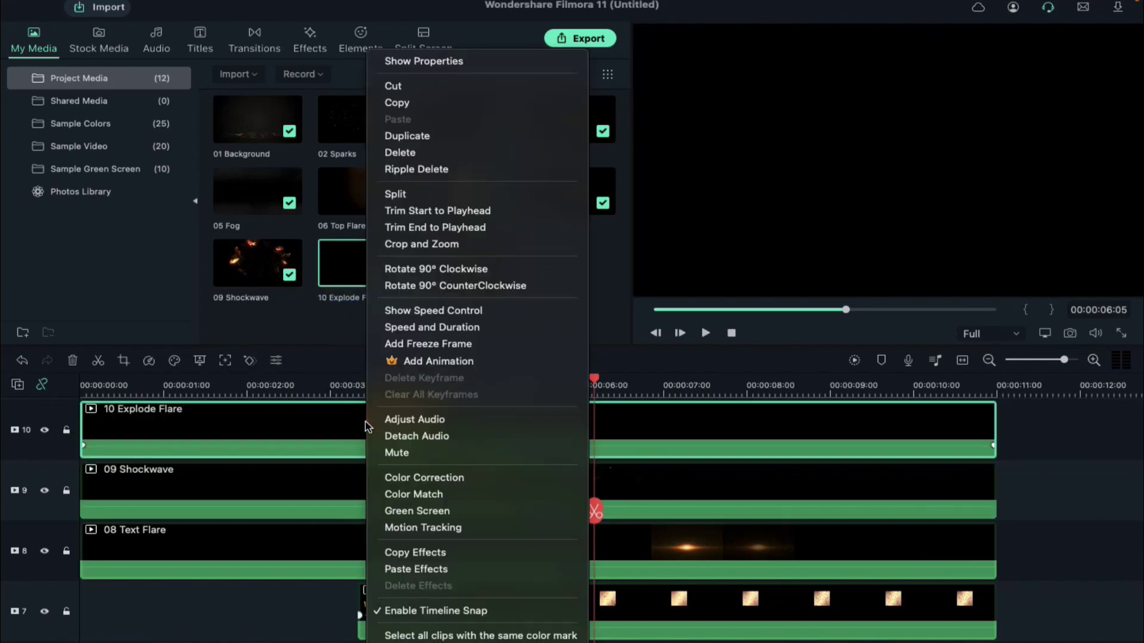
{"action": "left_click", "coordinate": [424, 572]}
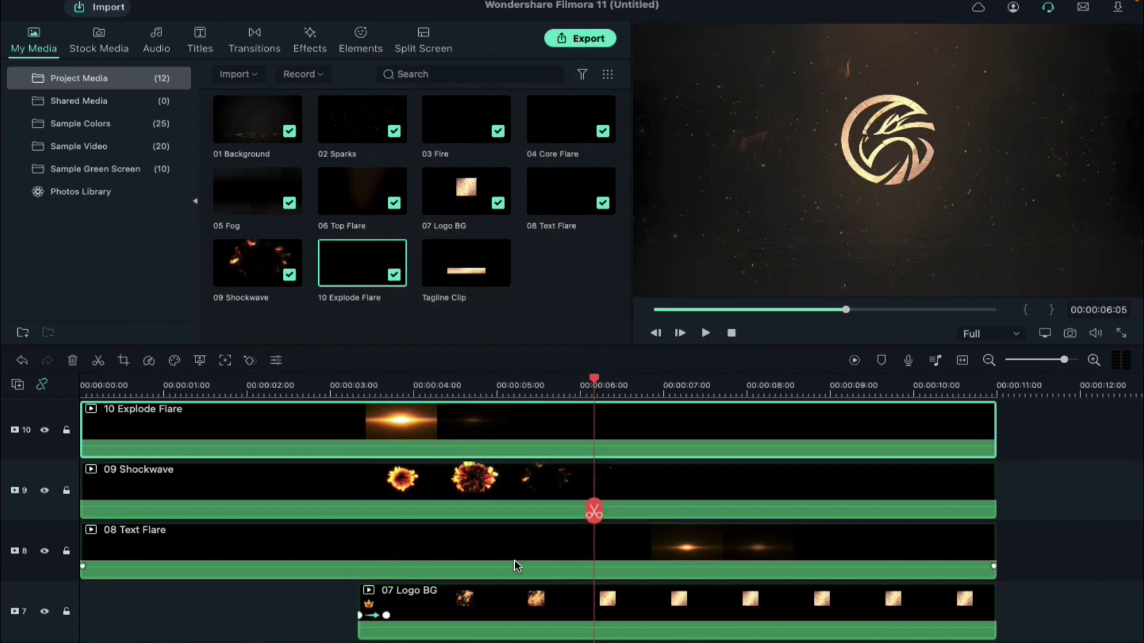
{"action": "scroll", "coordinate": [516, 566], "scroll_direction": "down", "scroll_amount": 2}
{"action": "scroll", "coordinate": [516, 566], "scroll_direction": "down", "scroll_amount": 1}
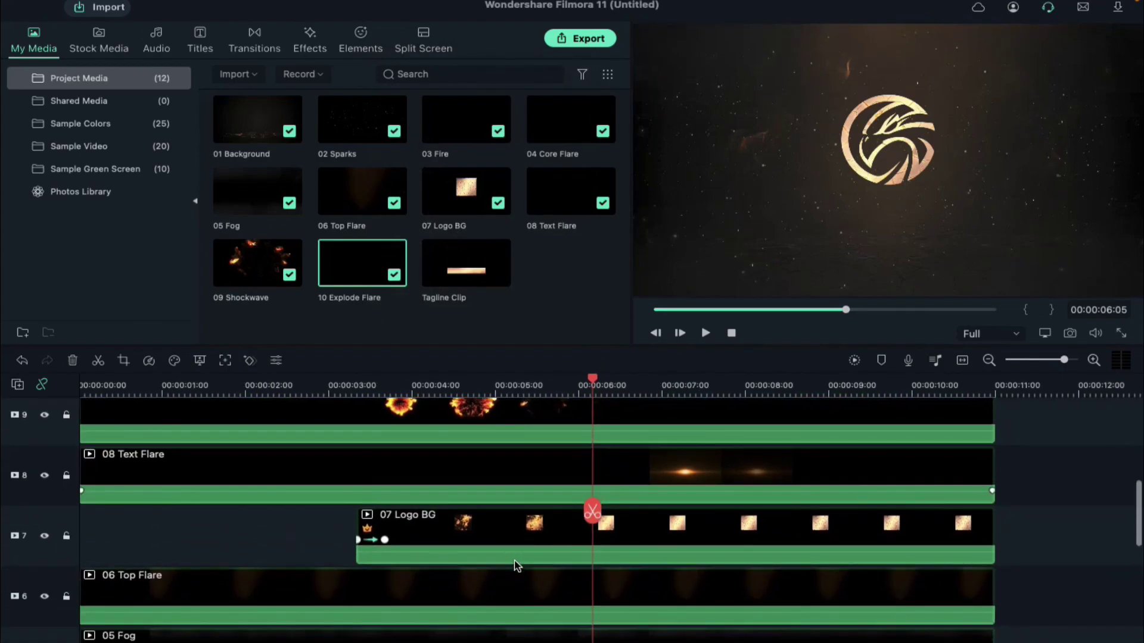
- Give 07 Logo BG a black drop shadow, distance 2 and blur 3, then render the preview
{"action": "double_click", "coordinate": [626, 536]}
{"action": "left_click", "coordinate": [33, 67]}
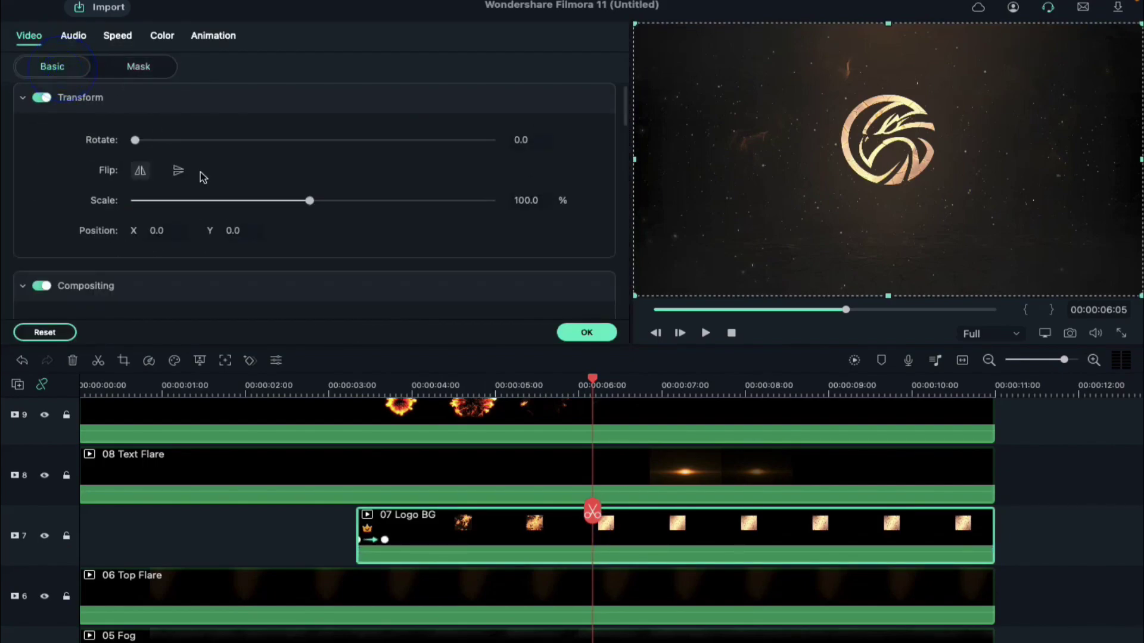
{"action": "scroll", "coordinate": [233, 223], "scroll_direction": "down", "scroll_amount": 10}
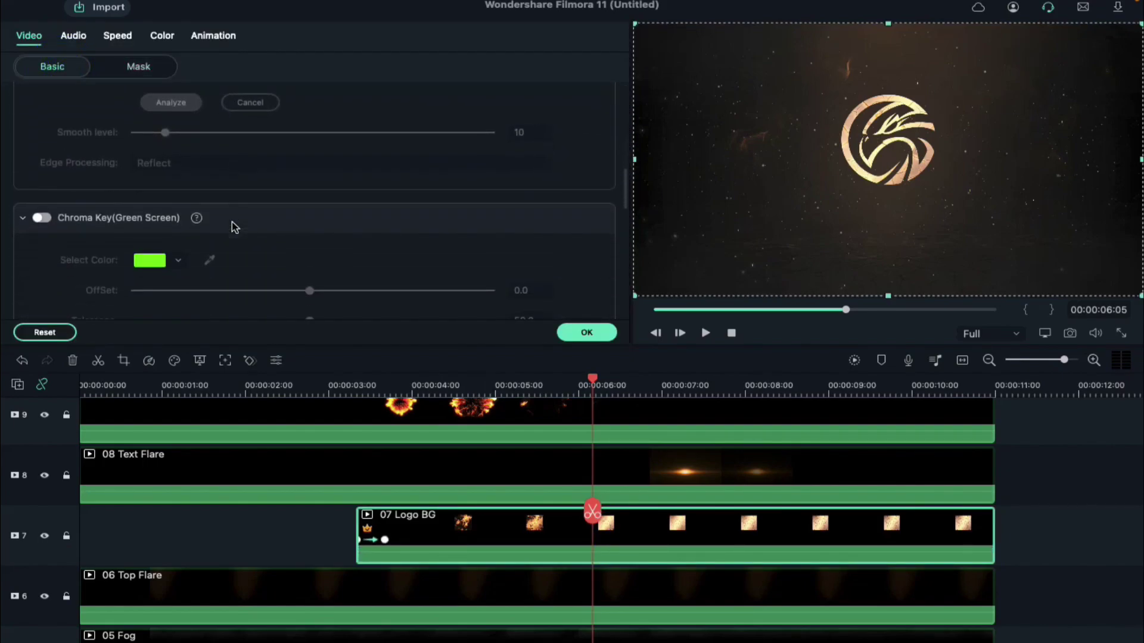
{"action": "scroll", "coordinate": [233, 222], "scroll_direction": "down", "scroll_amount": 10}
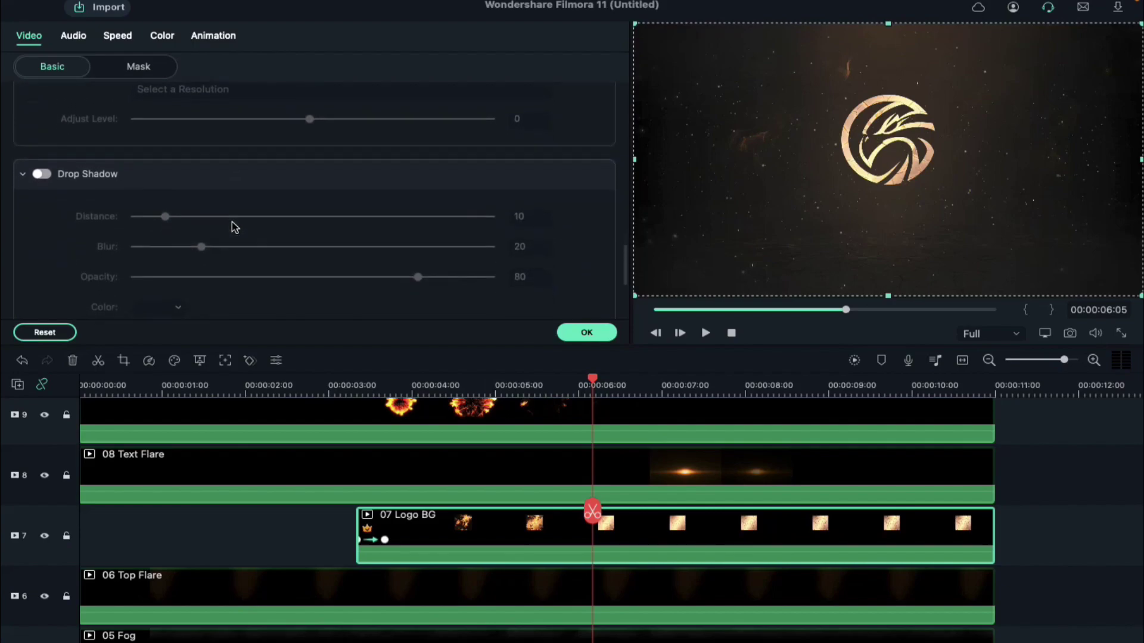
{"action": "left_click", "coordinate": [42, 174]}
{"action": "scroll", "coordinate": [107, 208], "scroll_direction": "down", "scroll_amount": 3}
{"action": "left_click", "coordinate": [178, 225]}
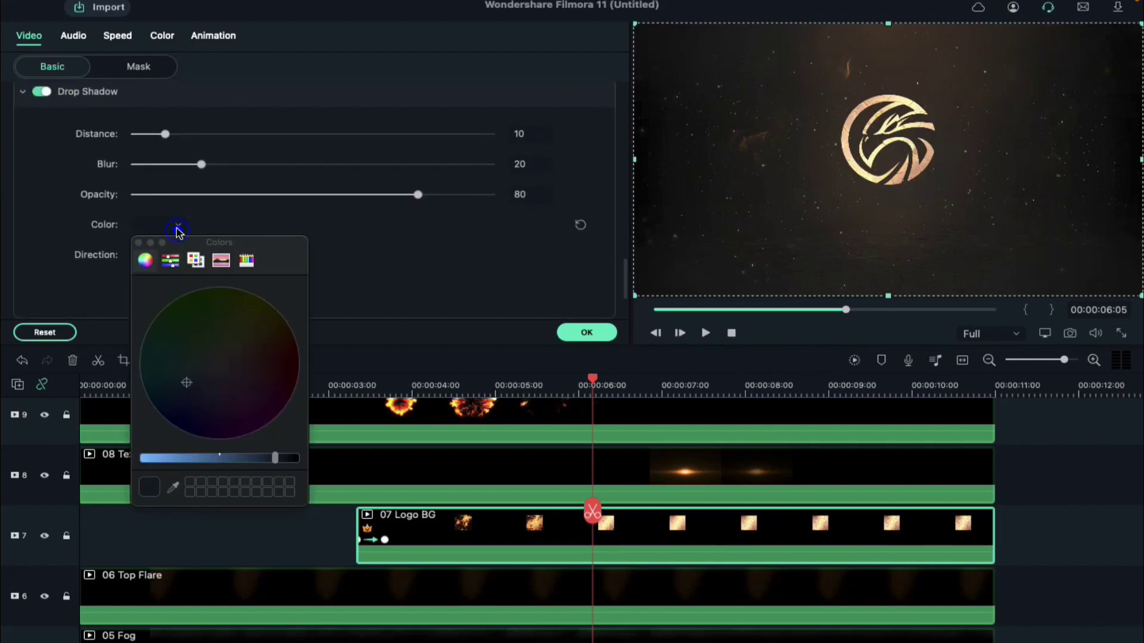
{"action": "left_click_drag", "start_coordinate": [276, 460], "coordinate": [140, 459]}
{"action": "left_click", "coordinate": [139, 245]}
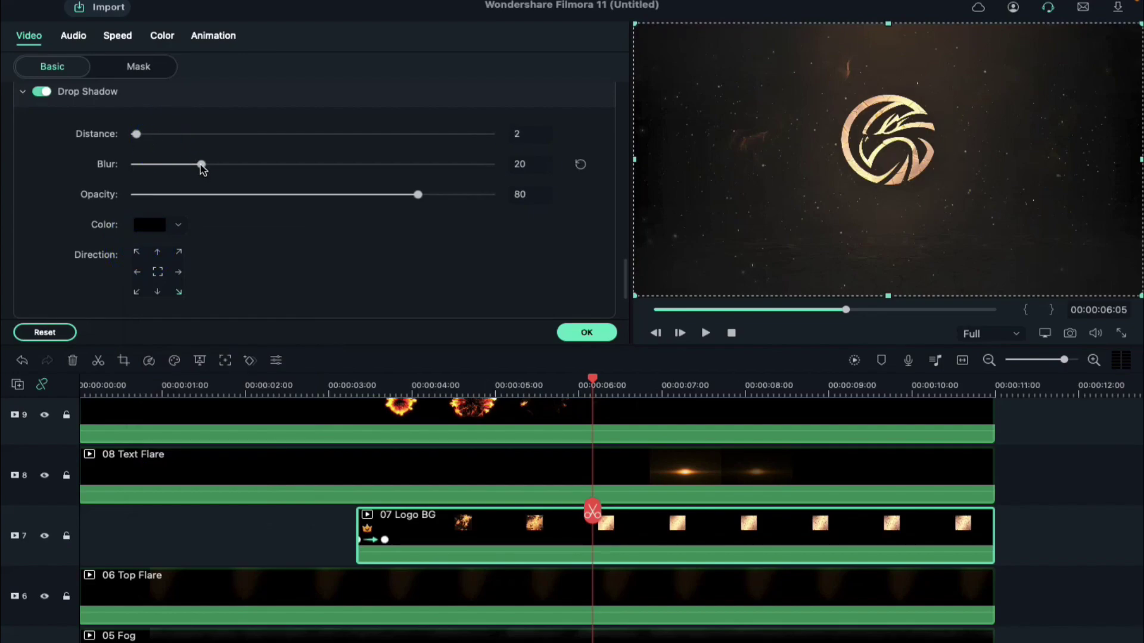
{"action": "left_click", "coordinate": [584, 333]}
{"action": "left_click", "coordinate": [853, 359]}
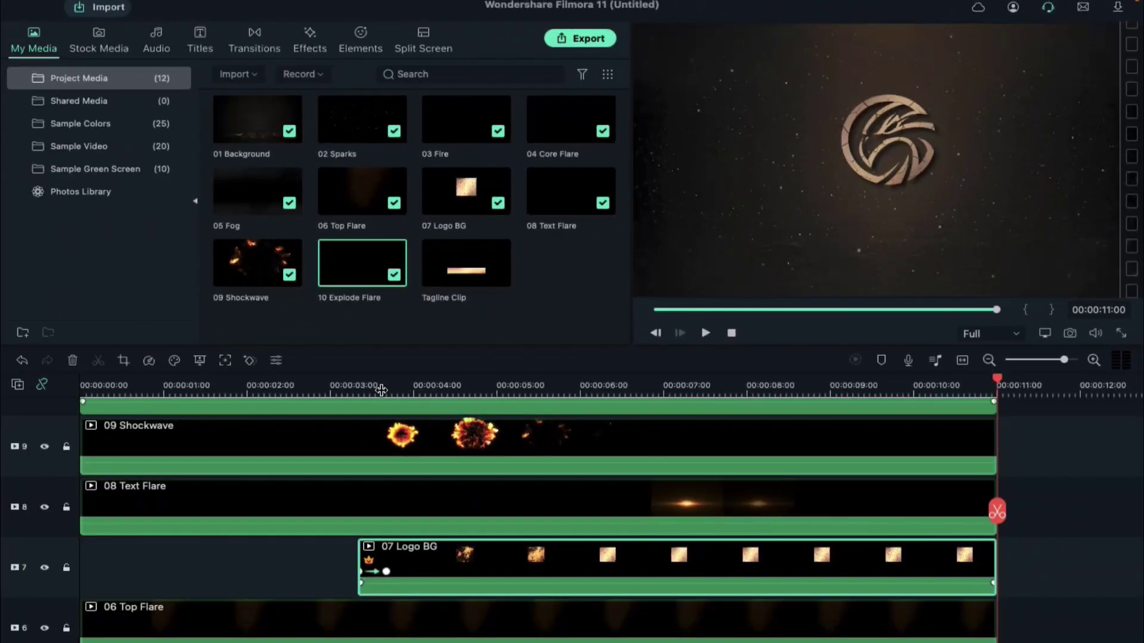
- Add one video track placed above track 7 via the Track Manager
{"action": "left_click", "coordinate": [18, 386]}
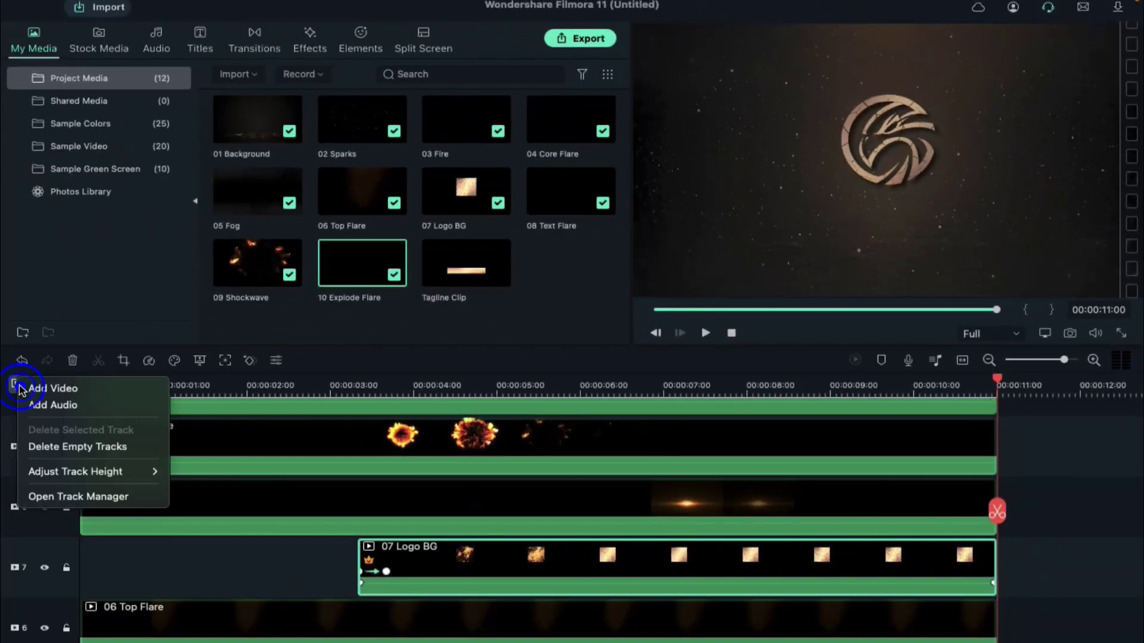
{"action": "left_click", "coordinate": [72, 496]}
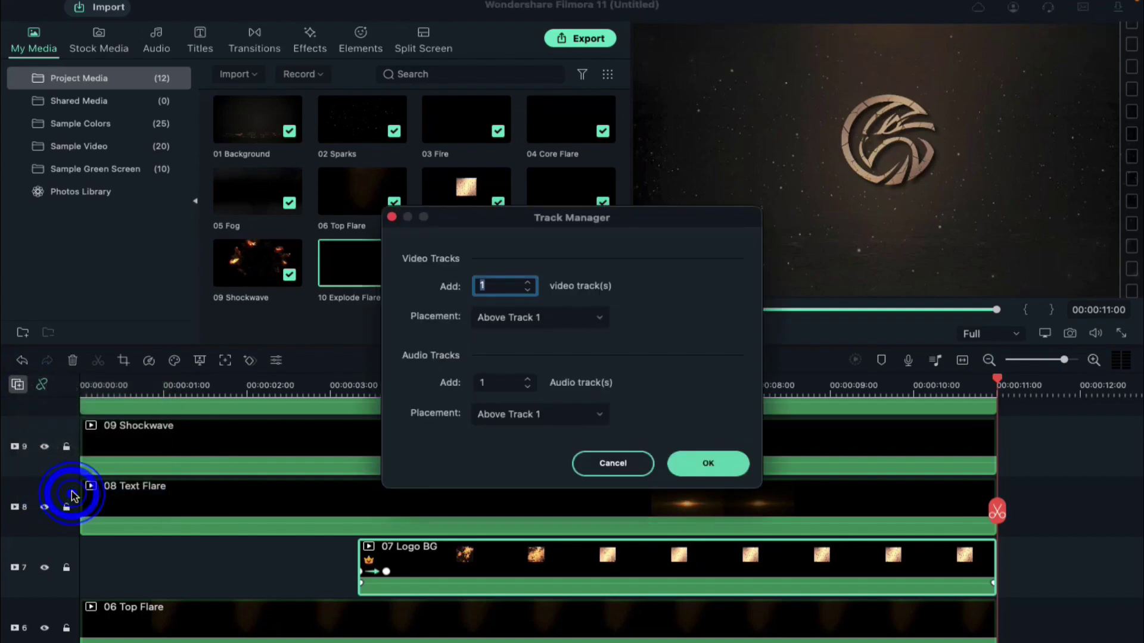
{"action": "left_click", "coordinate": [536, 316]}
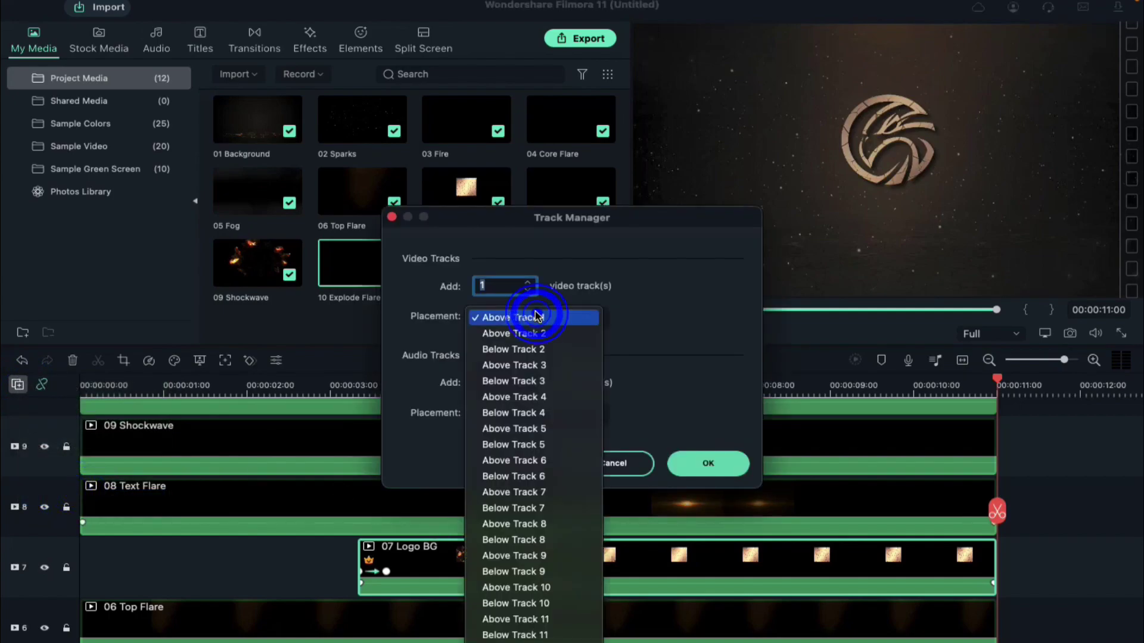
{"action": "left_click", "coordinate": [532, 493]}
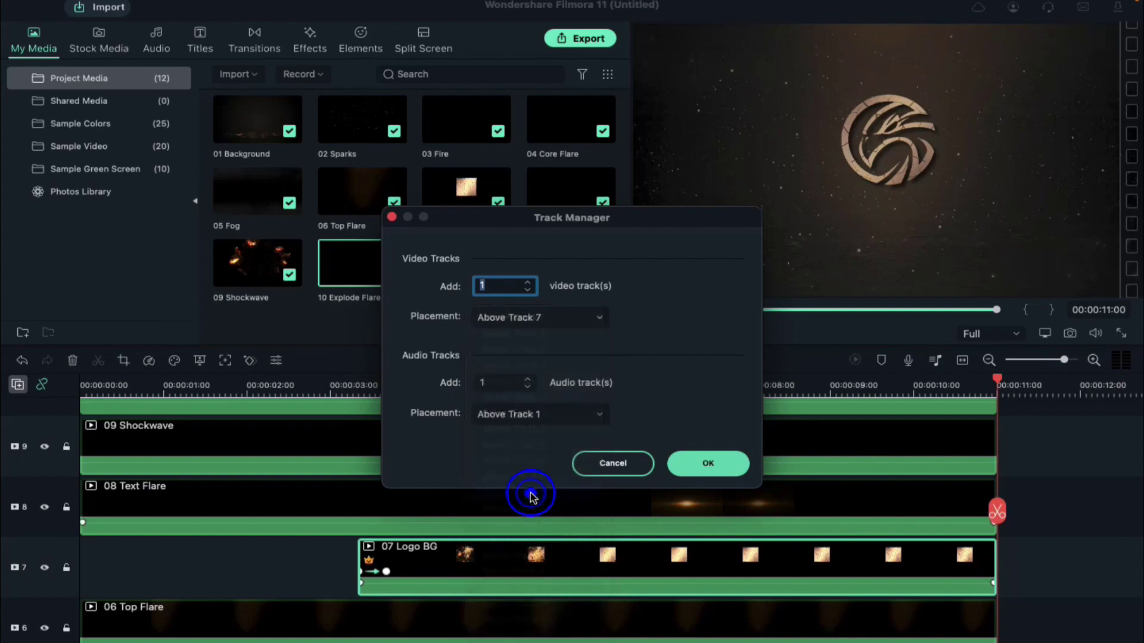
{"action": "left_click", "coordinate": [708, 464]}
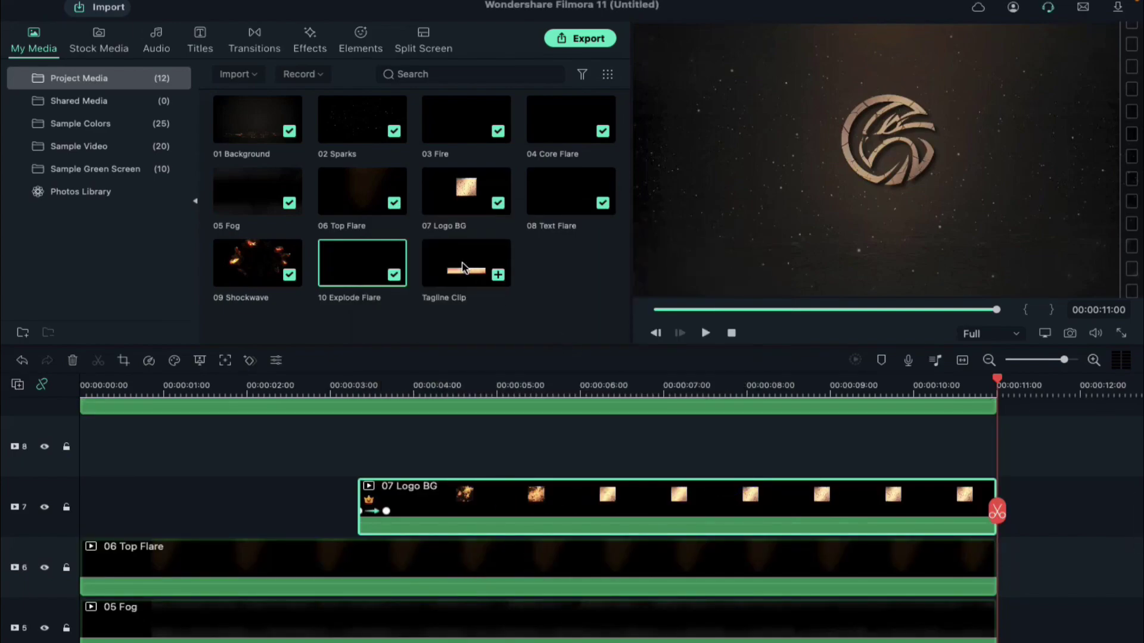
- Place the Tagline Clip on track 8 starting at about 6.5 seconds
{"action": "left_click_drag", "start_coordinate": [462, 266], "coordinate": [637, 431]}
{"action": "left_click", "coordinate": [741, 393]}
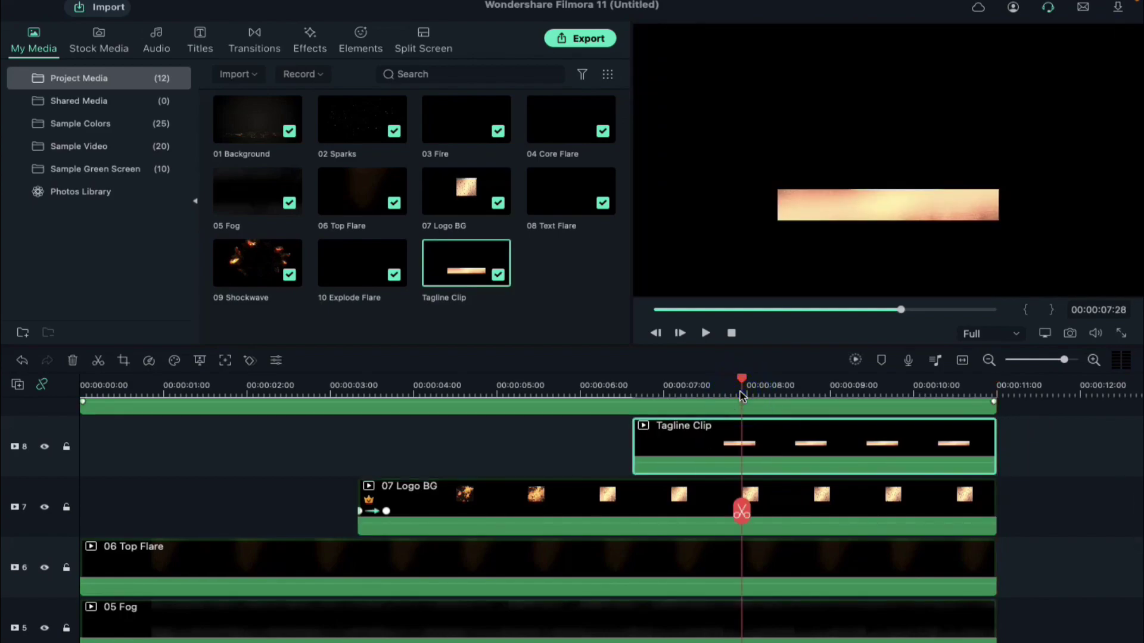
{"action": "left_click", "coordinate": [773, 435]}
{"action": "double_click", "coordinate": [773, 435]}
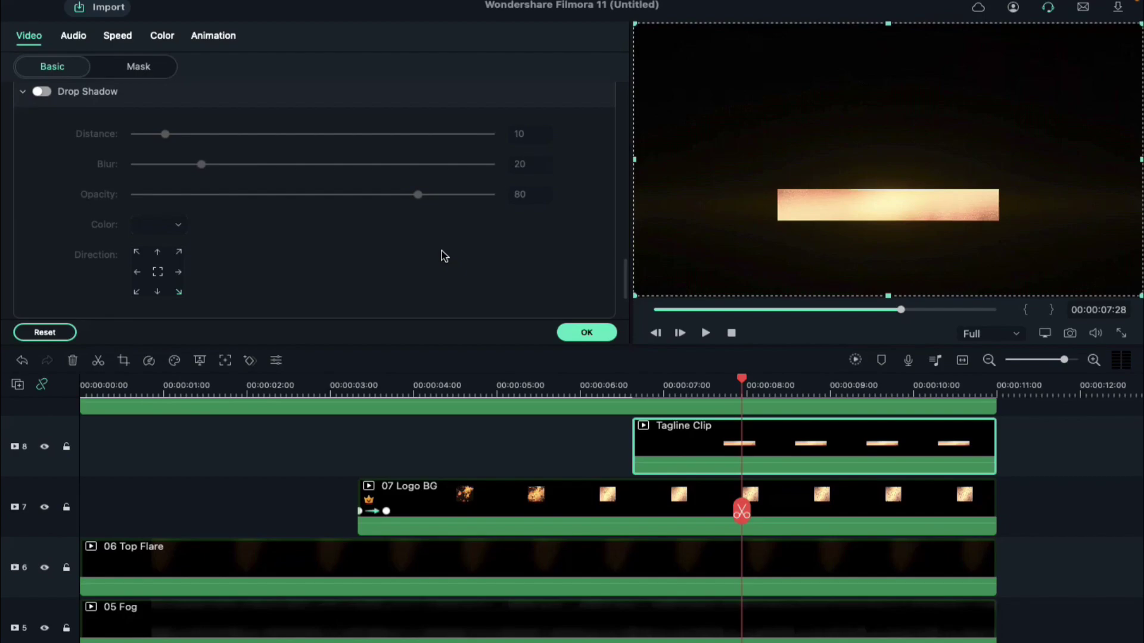
- Mask the Tagline Clip with the Tagline shape at 40% width and height, then render a preview
{"action": "left_click", "coordinate": [141, 69]}
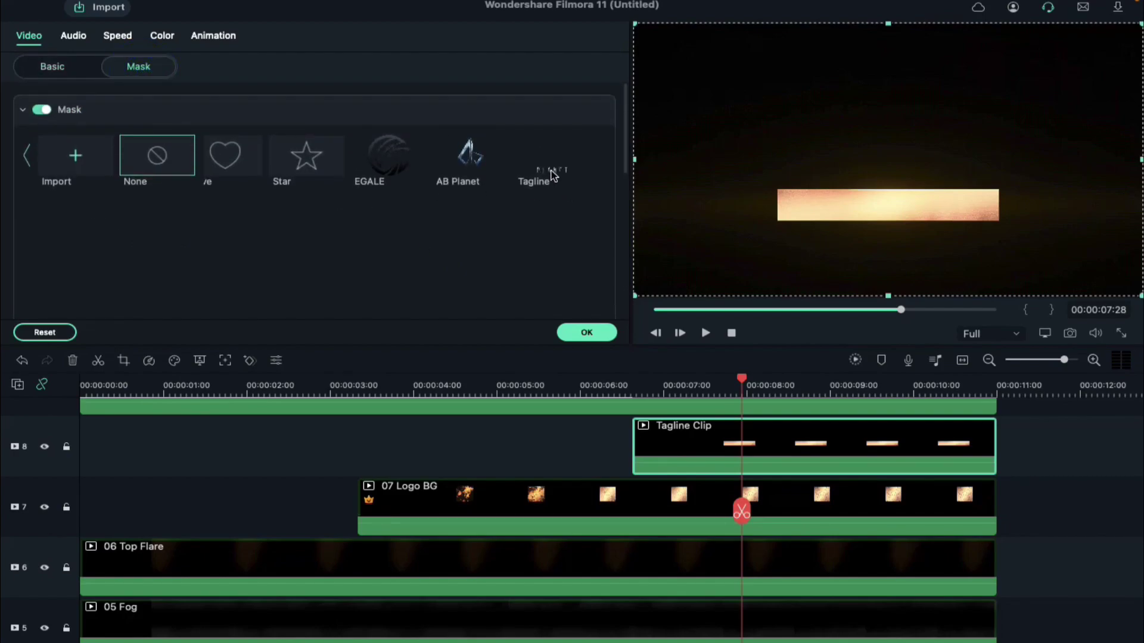
{"action": "left_click", "coordinate": [552, 174]}
{"action": "scroll", "coordinate": [493, 239], "scroll_direction": "down", "scroll_amount": 5}
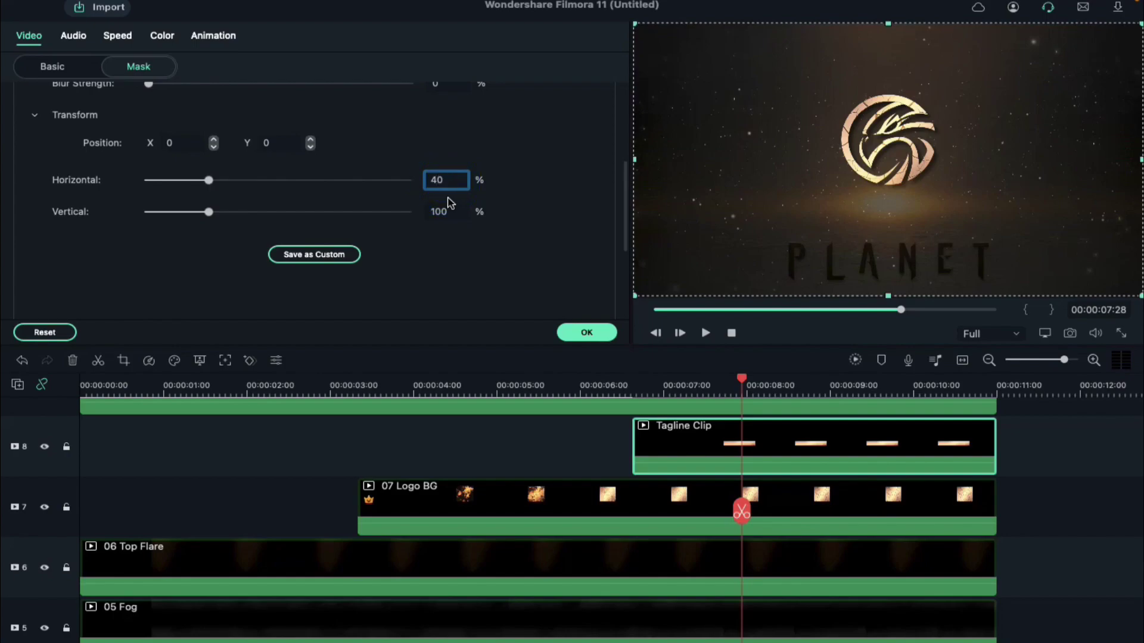
{"action": "left_click", "coordinate": [446, 208]}
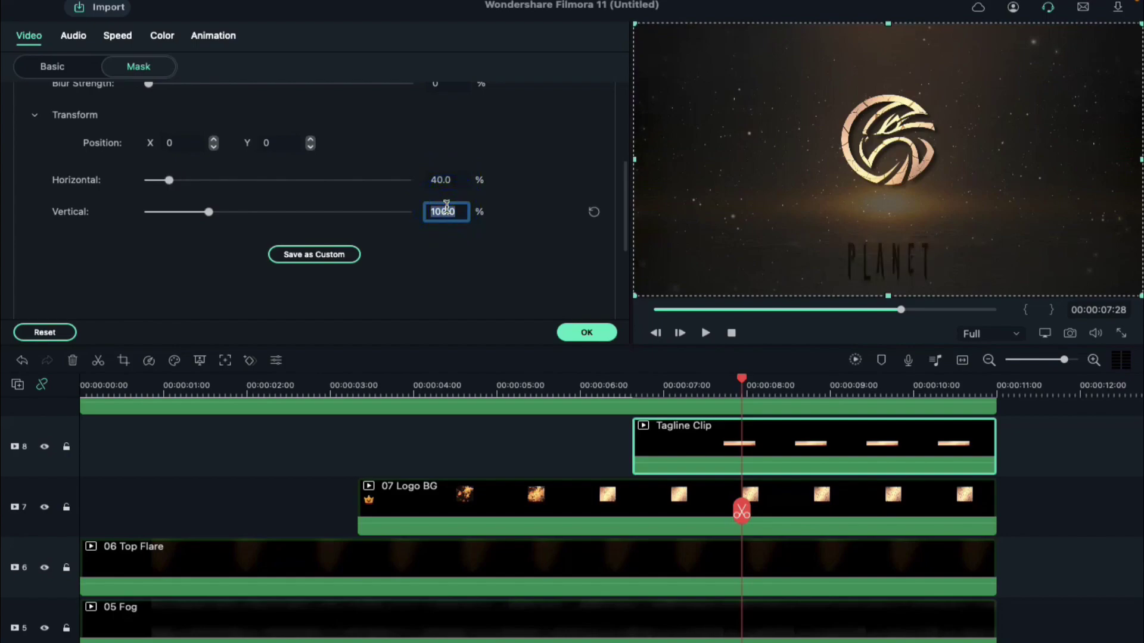
{"action": "type", "text": "40"}
{"action": "key", "text": "Return"}
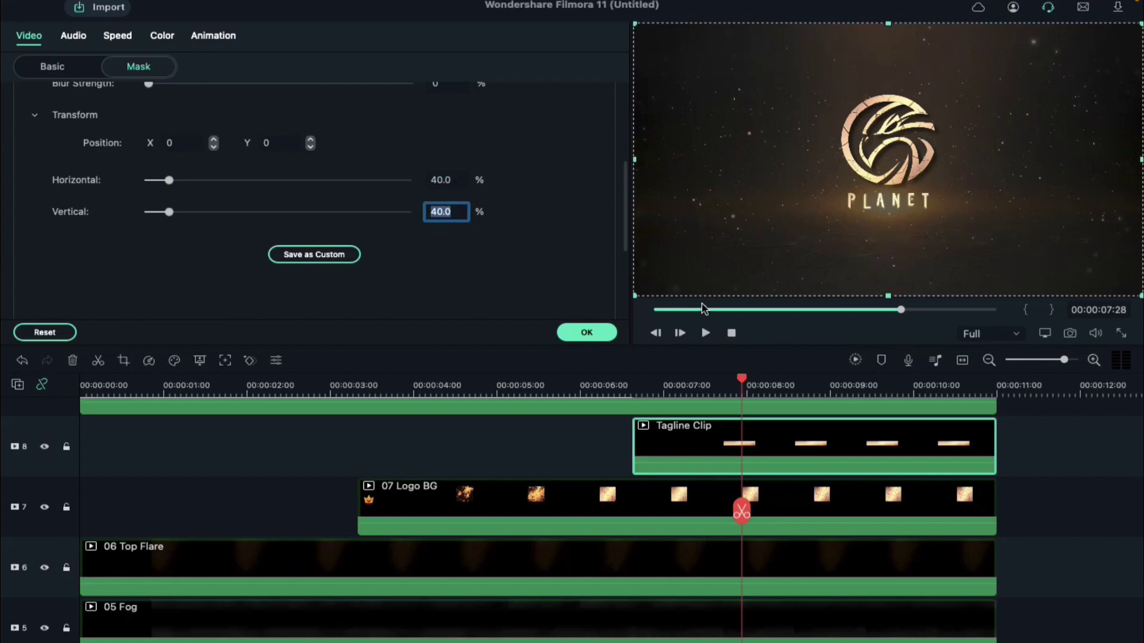
{"action": "left_click", "coordinate": [855, 361]}
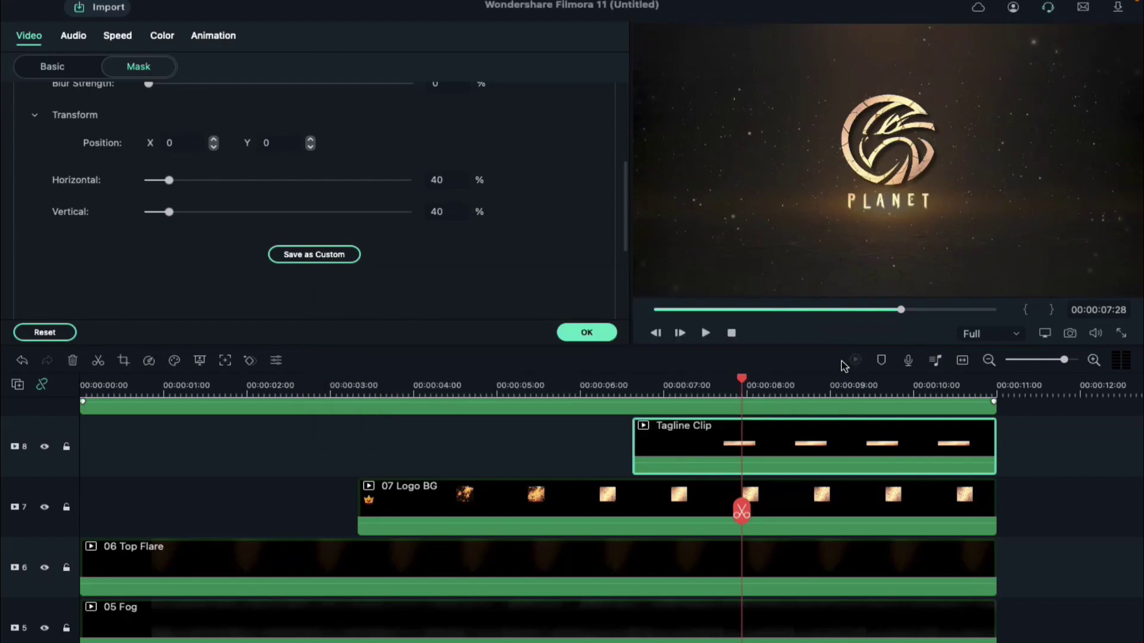
{"action": "left_click", "coordinate": [731, 333]}
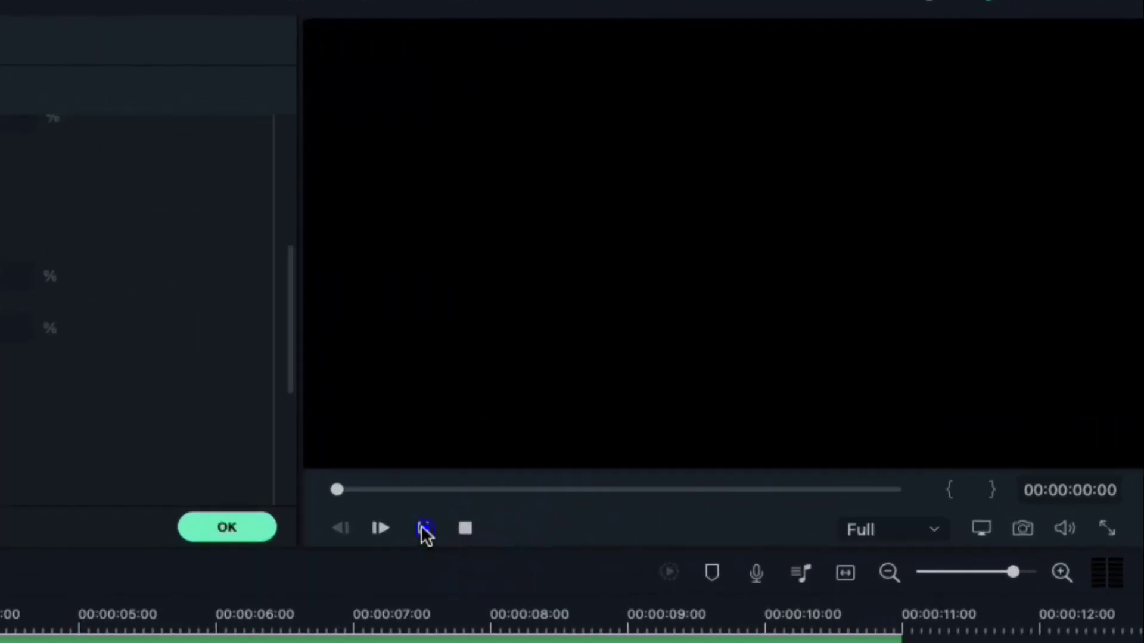